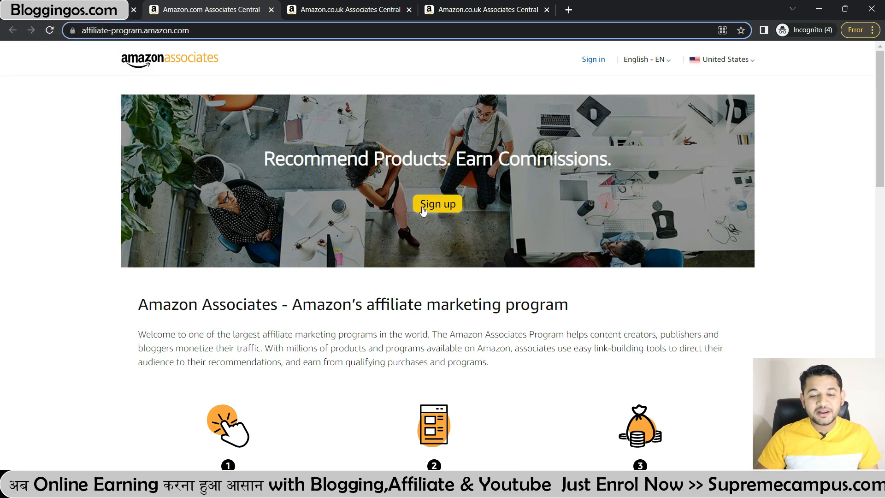
Step: Begin Associates sign-up and confirm U.S. person status to reach the Amazon Sign-In page
click(437, 203)
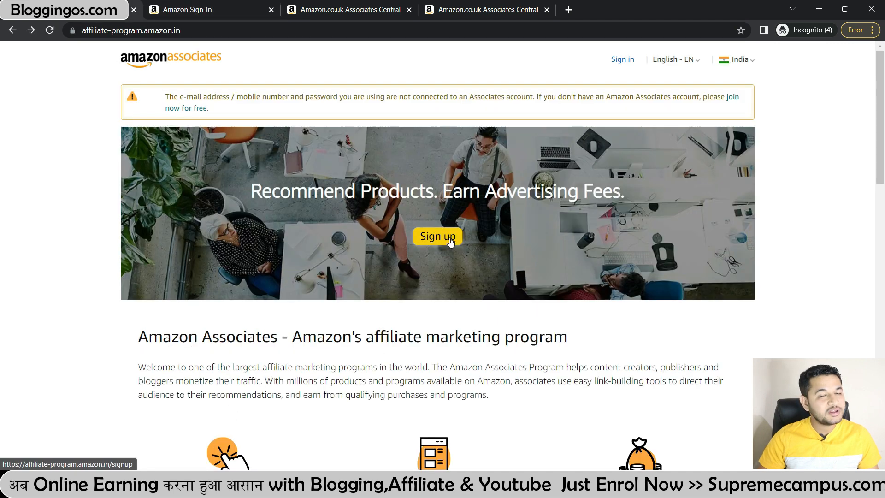
click(451, 240)
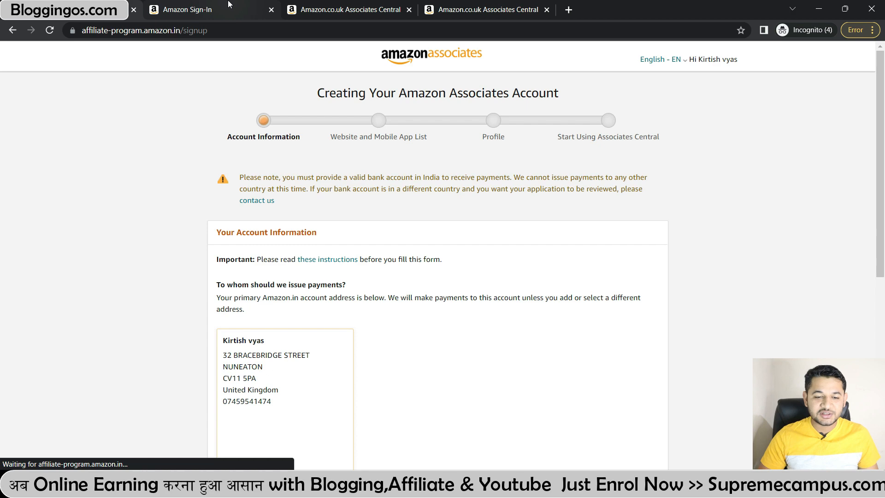
scroll(250, 325, down, 7)
click(339, 297)
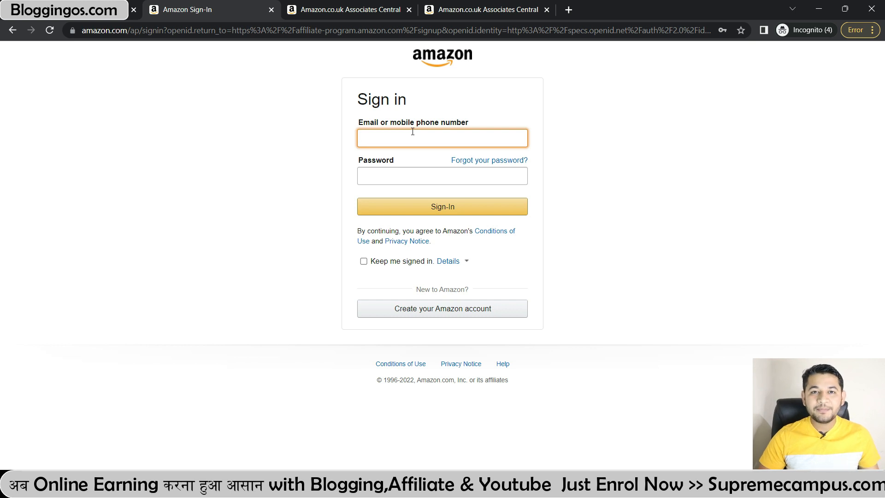
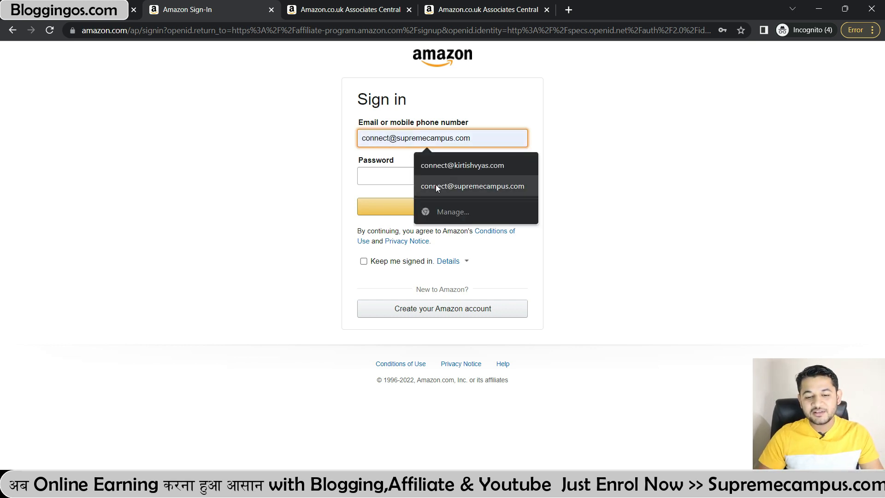
Step: Sign in using the saved Amazon account e-mail address and the account password
click(439, 186)
click(395, 175)
text(••••••••••••)
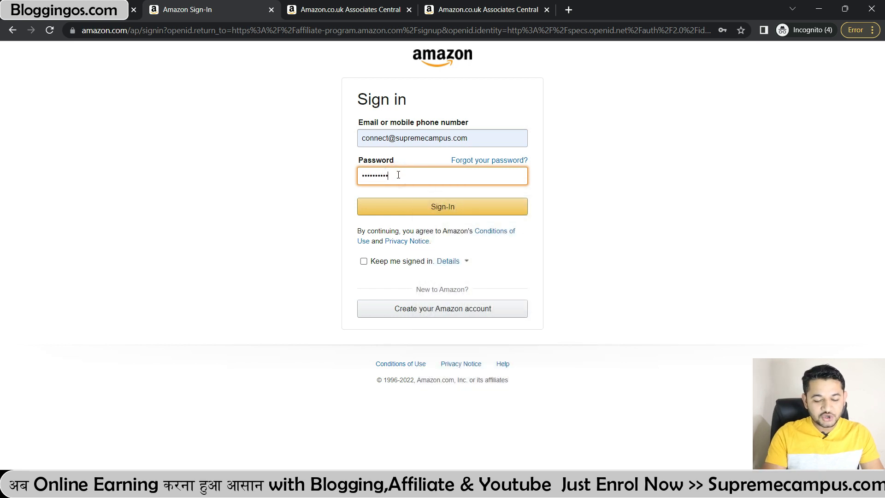
key(Return)
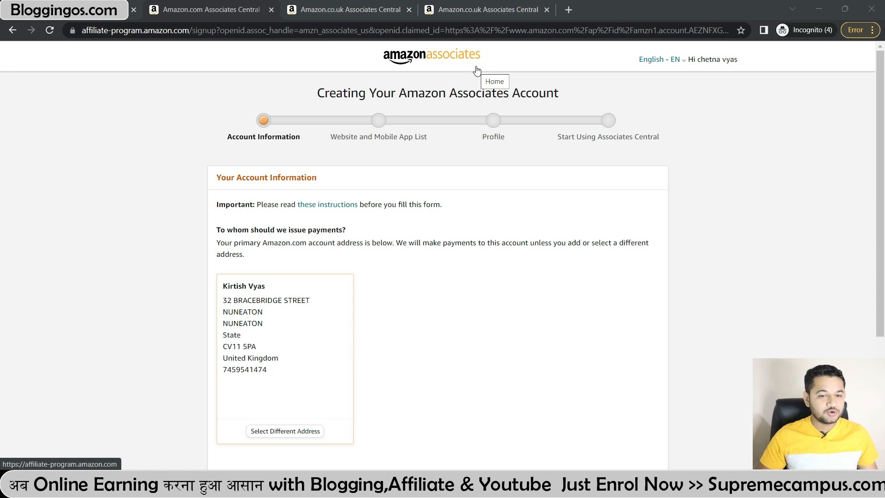
Step: Keep 'The payee listed above' with the shown address and proceed to the website list
scroll(379, 137, down, 2)
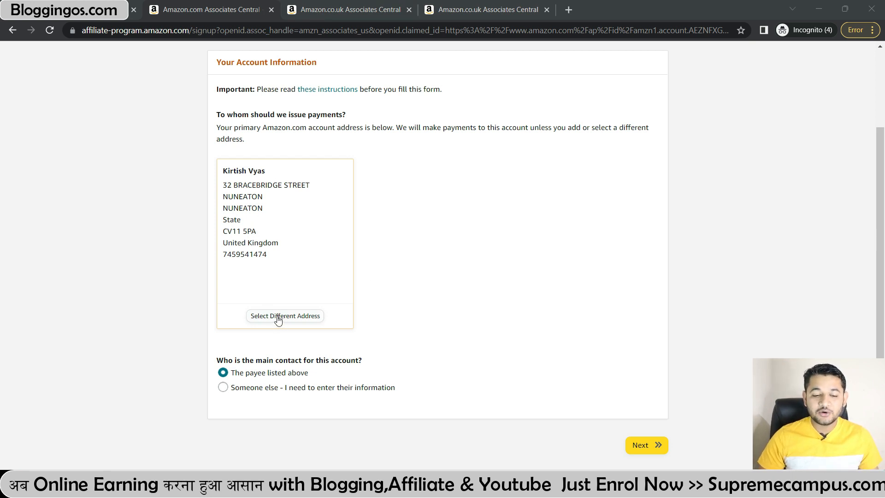
triple_click(273, 252)
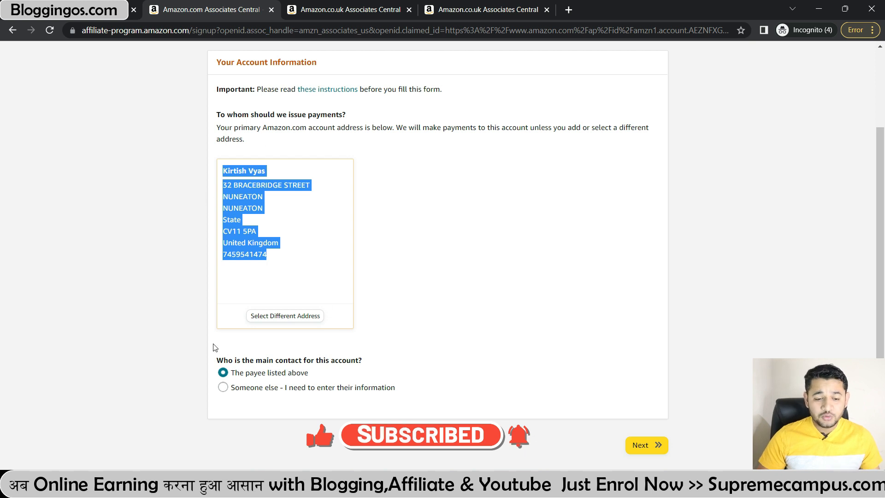
click(651, 446)
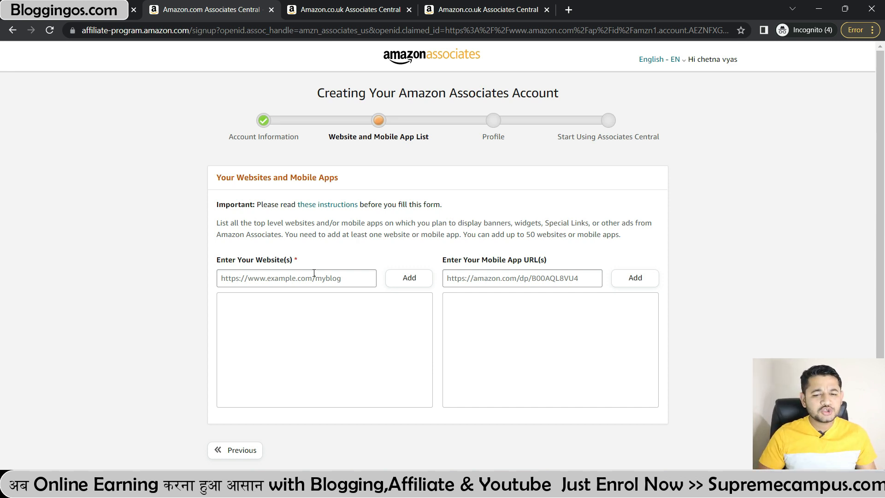
click(314, 273)
text(https)
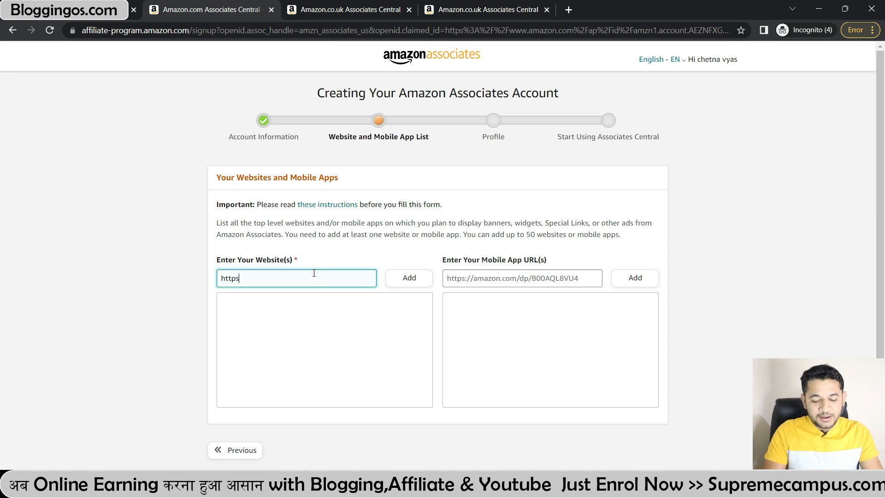
text(://supremec)
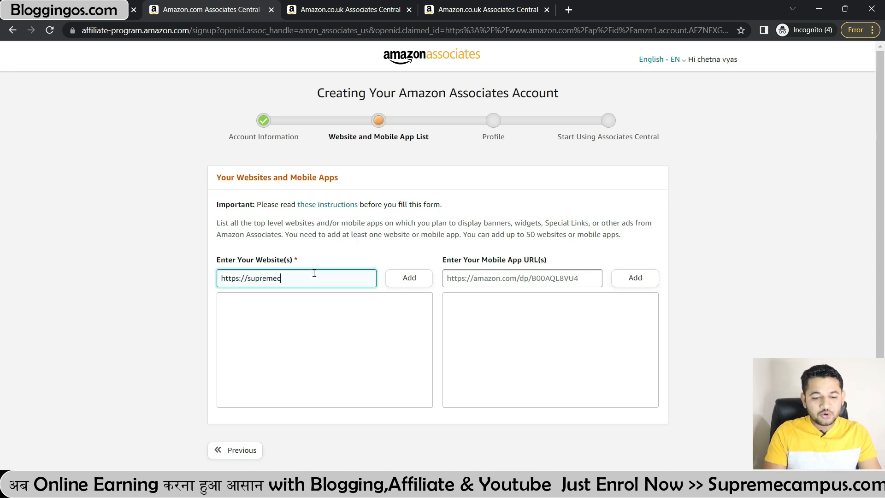
text(ampus.com)
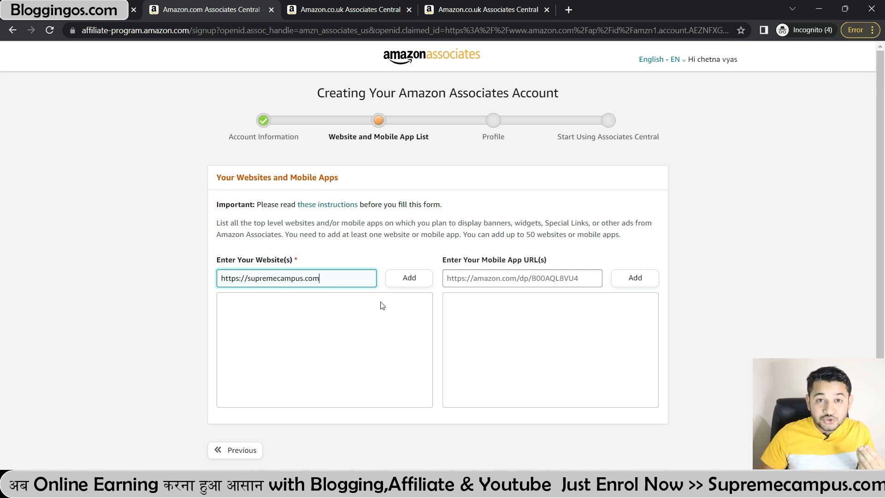
click(407, 279)
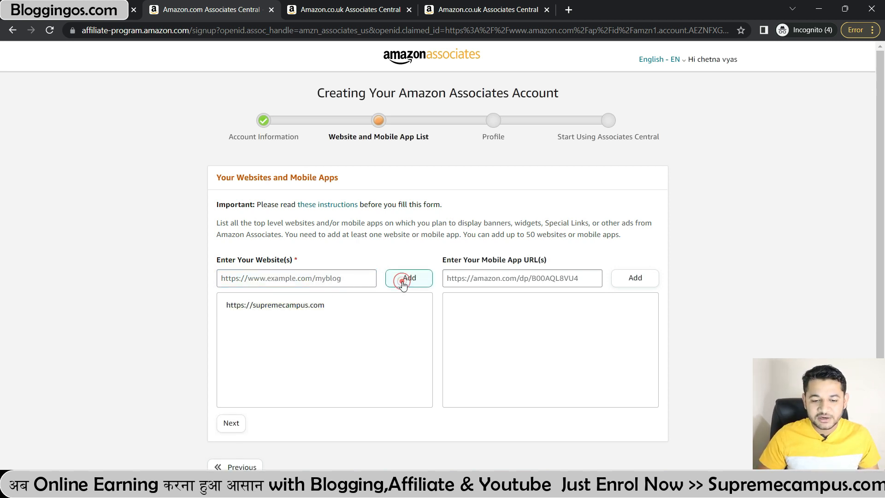
click(301, 278)
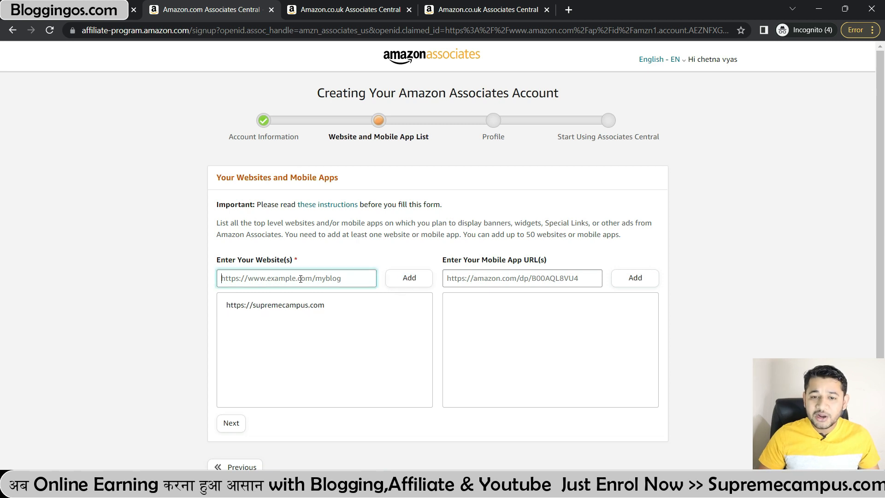
text(https://)
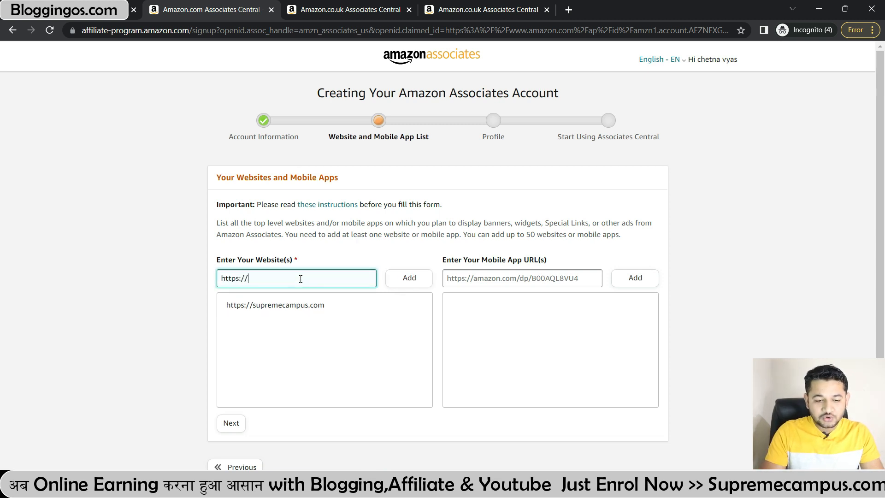
text(youtube.com)
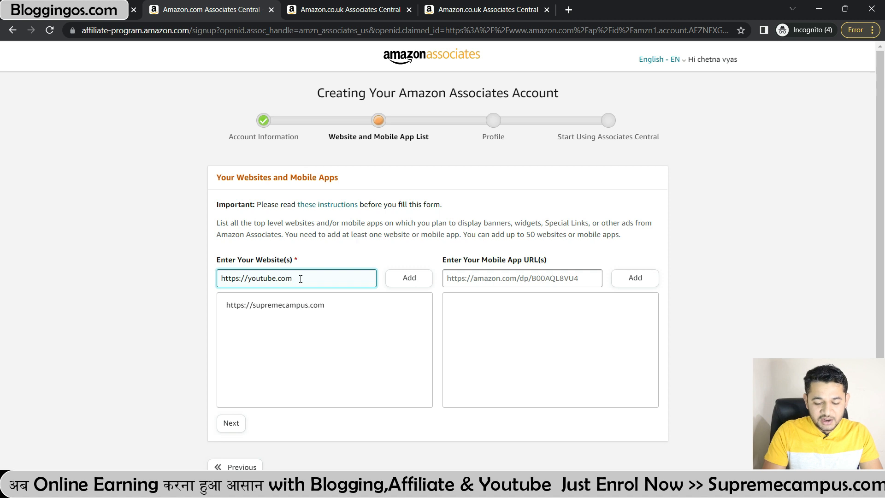
text(/kirtishvyas)
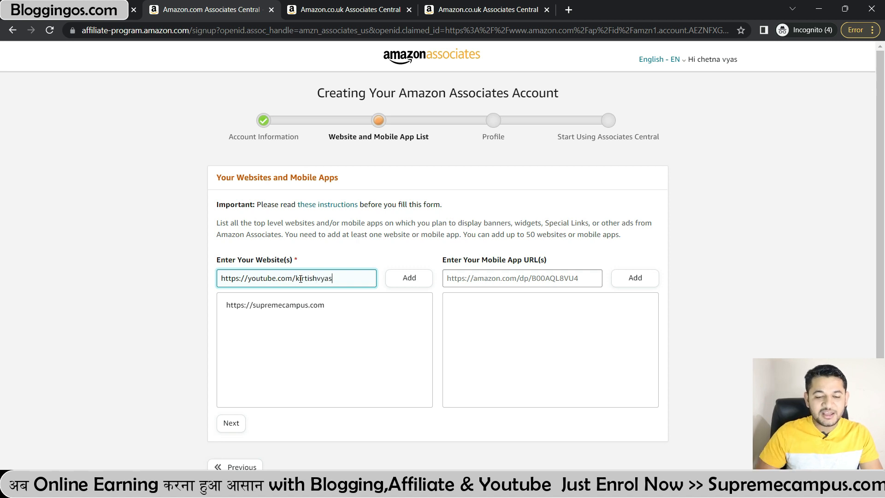
click(399, 279)
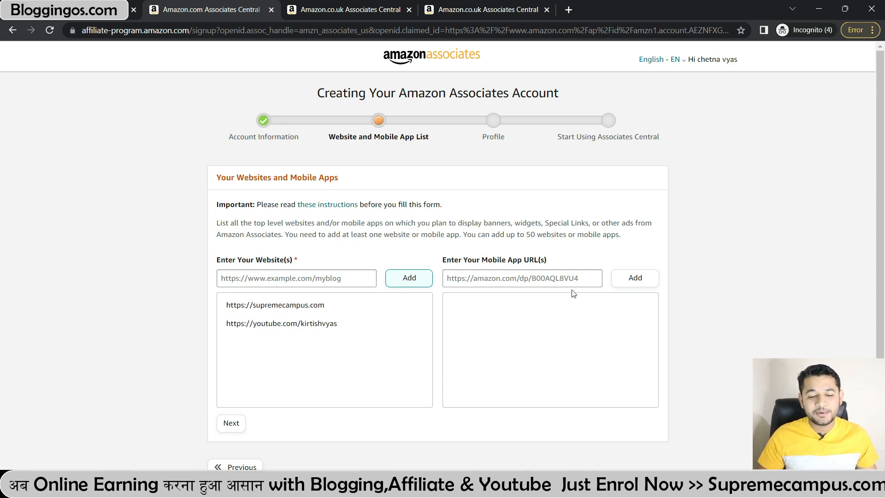
Step: Answer No to the children-under-13 question and confirm the website list
scroll(573, 293, down, 2)
click(232, 330)
click(231, 344)
click(256, 343)
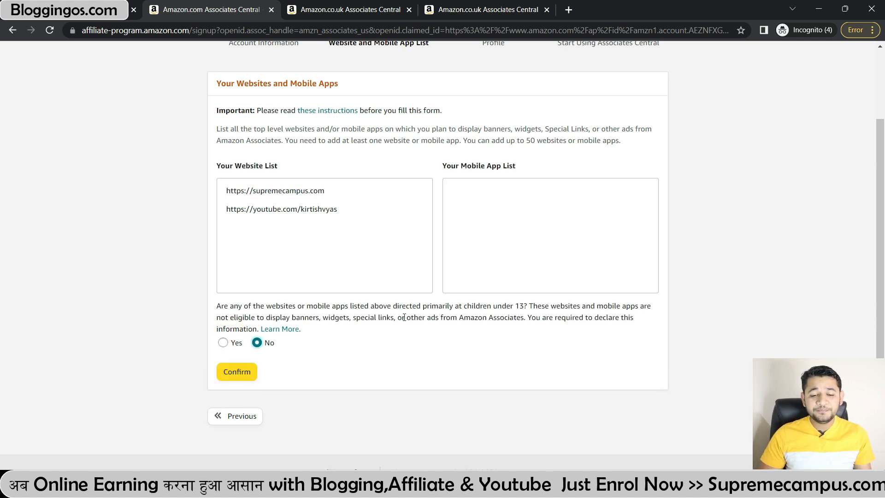
drag(238, 306, 570, 310)
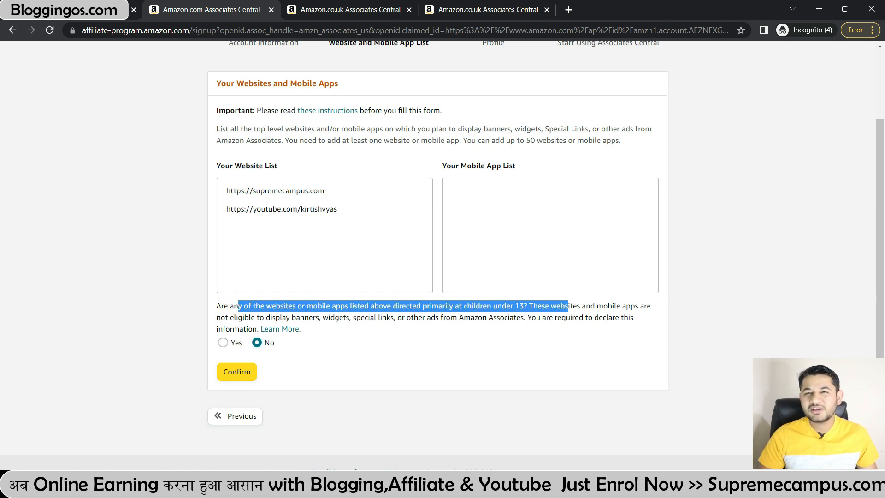
click(237, 371)
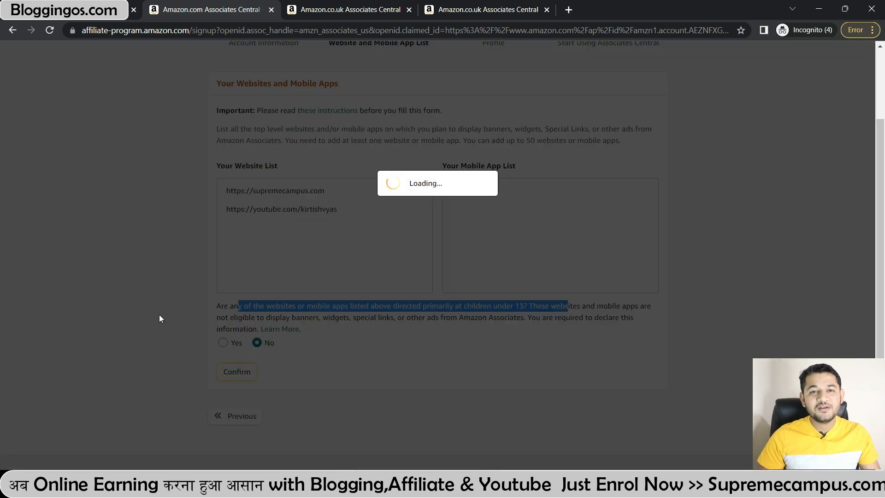
scroll(161, 318, up, 2)
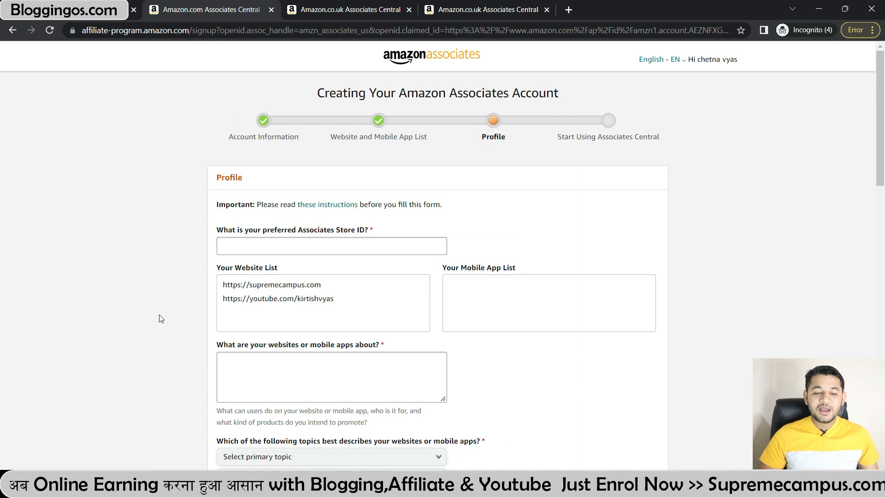
Step: Replace the preferred Store ID 'supremecampus' with 'Scampus'
scroll(235, 267, down, 20)
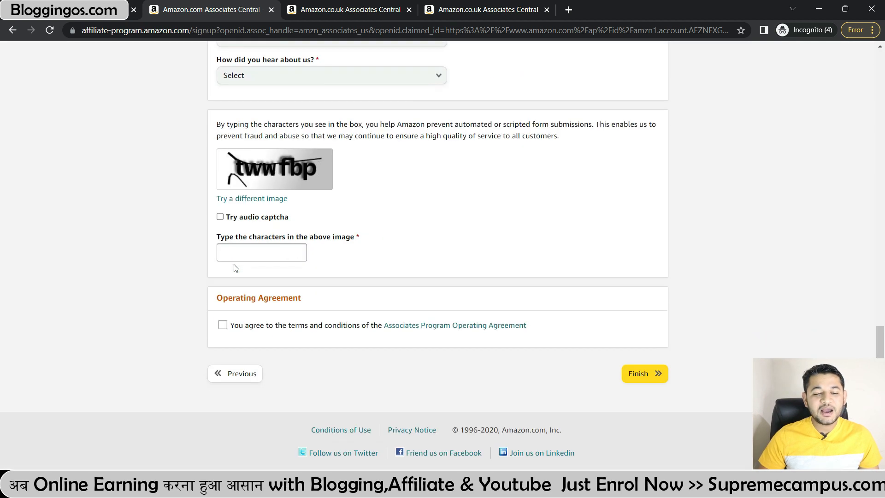
scroll(215, 300, up, 20)
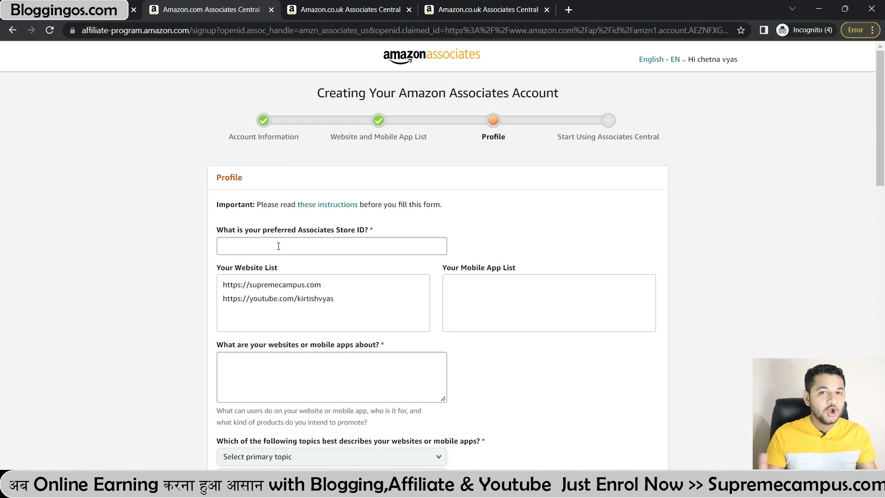
click(278, 246)
text(supremecampus)
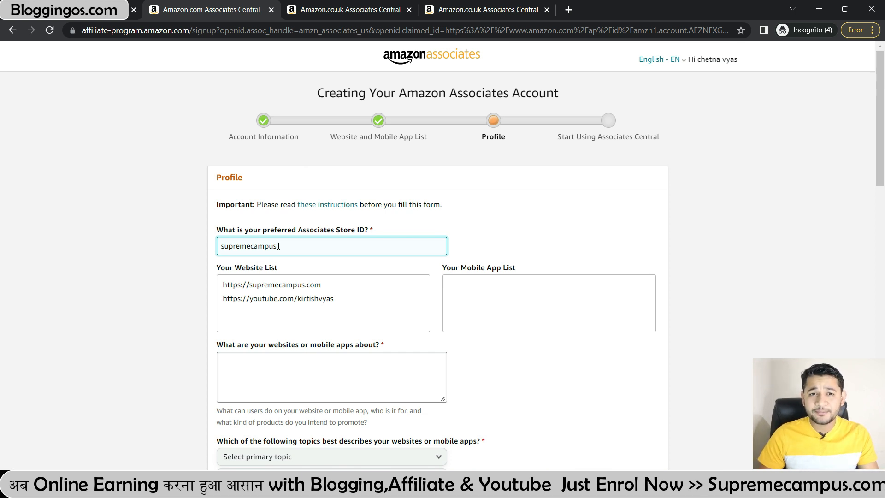
key(ctrl+a)
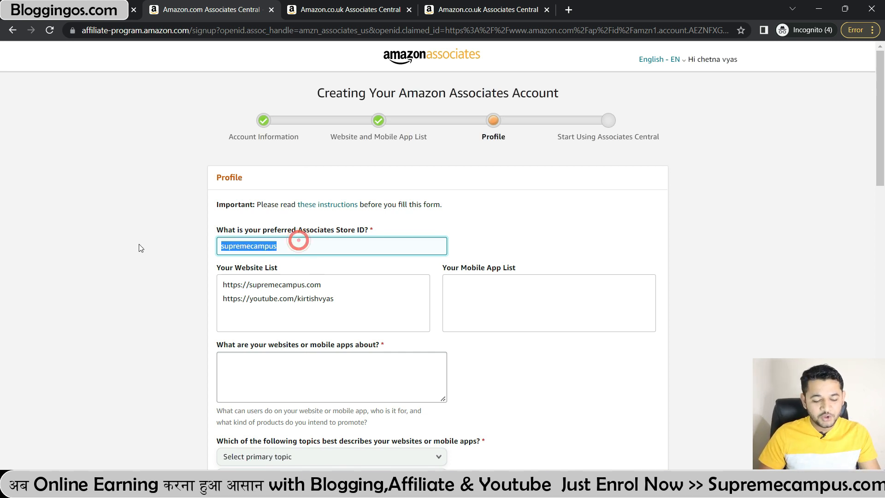
text(Scampus)
key(Tab)
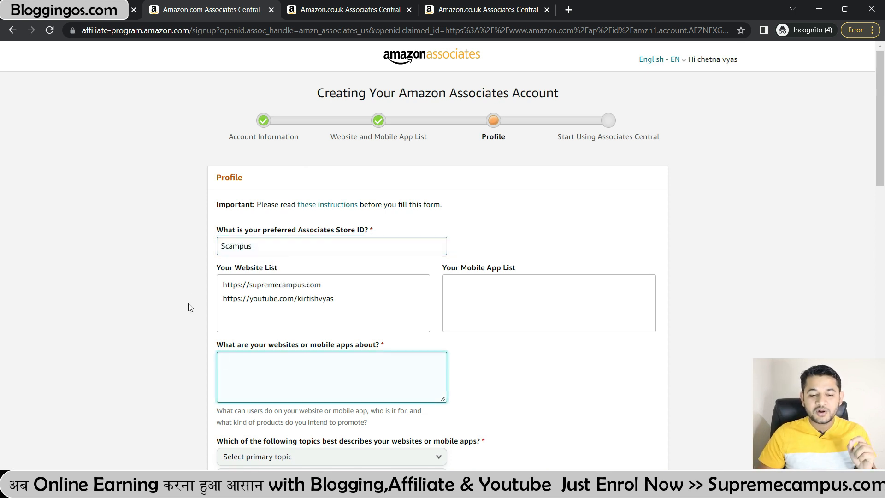
Step: Describe the sites as digital marketing that promotes products to content creators
scroll(411, 342, down, 1)
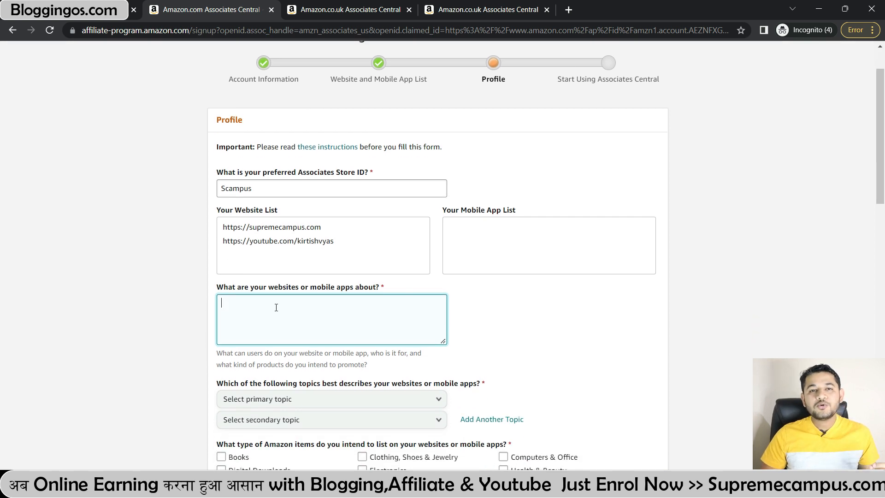
text(It is about digital marketing where i do promote  products to)
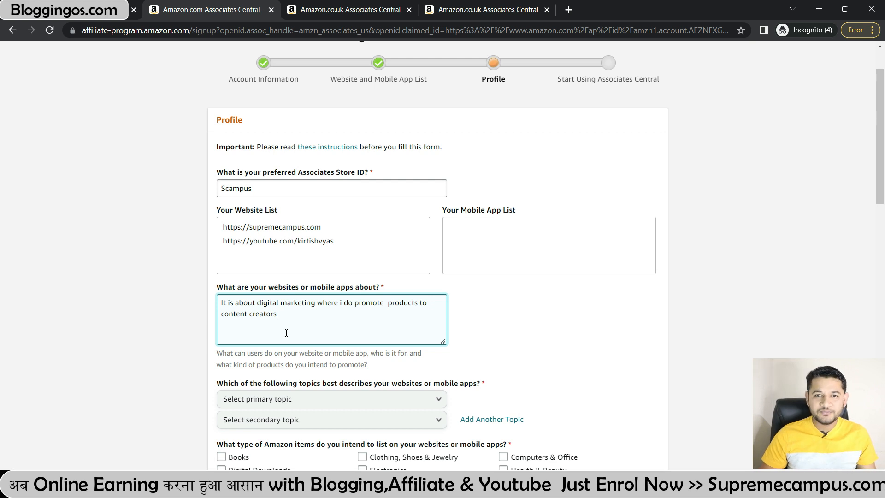
scroll(287, 332, down, 3)
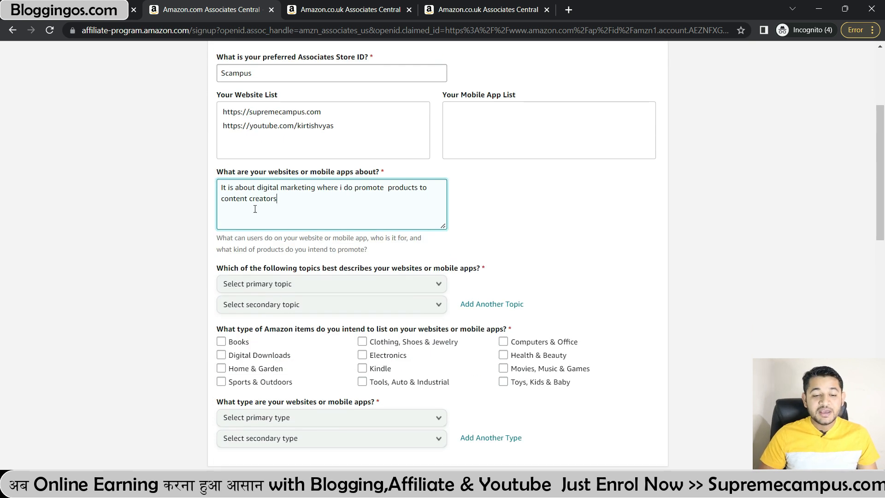
triple_click(284, 203)
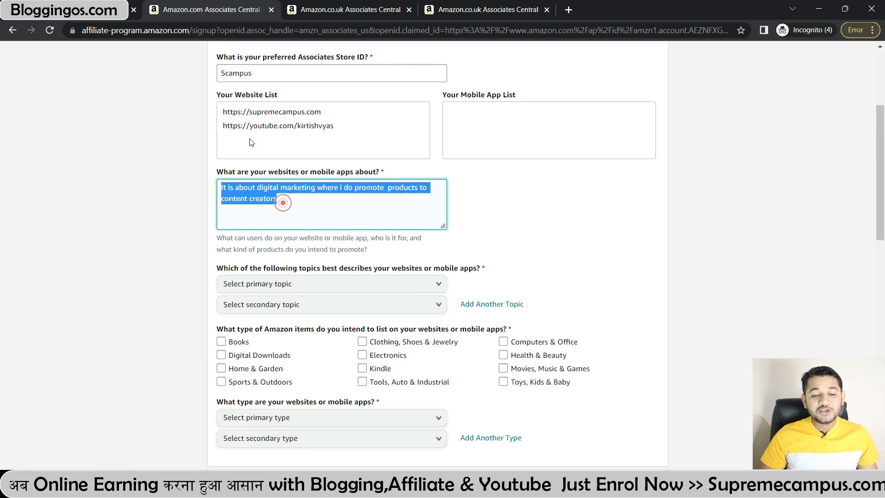
Step: Set primary topic Education/ School /Reference/News and secondary topic Computers/Software/Technology
click(373, 286)
scroll(306, 159, down, 3)
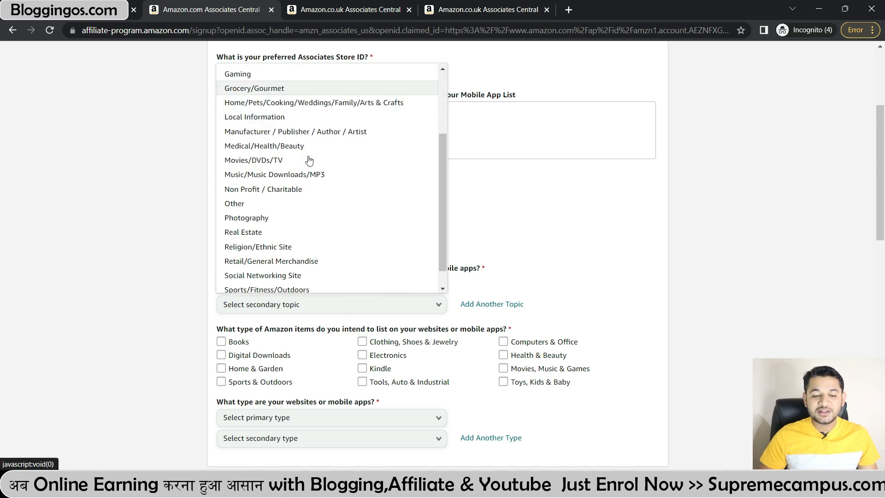
scroll(258, 180, up, 3)
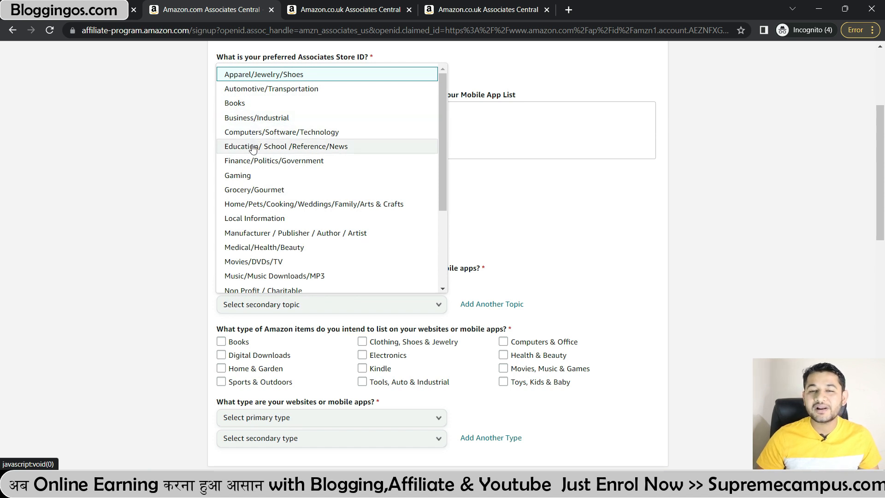
click(253, 147)
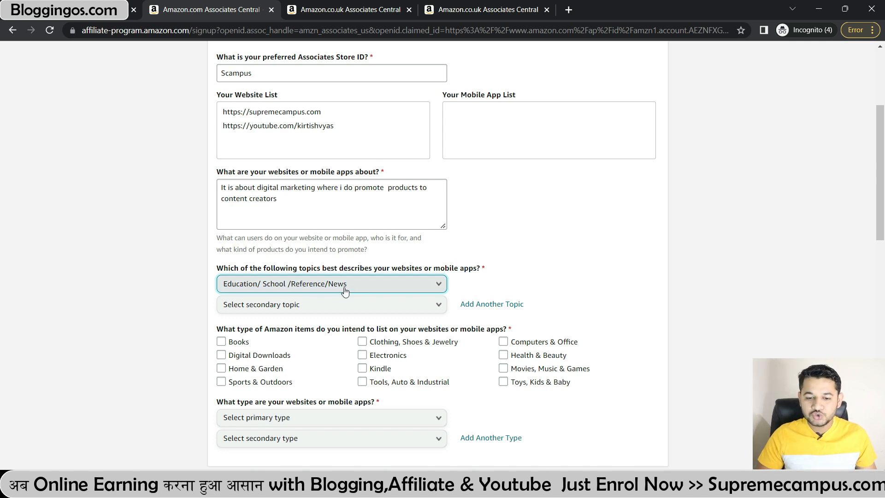
click(357, 302)
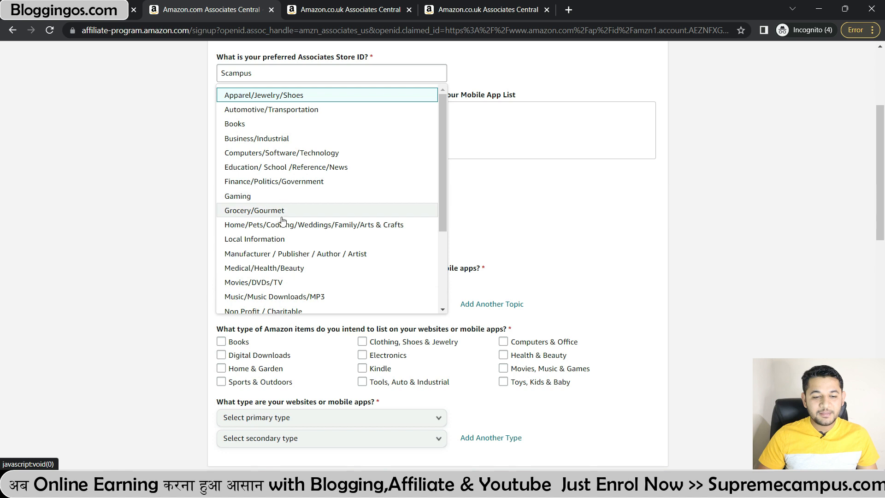
scroll(278, 251, down, 1)
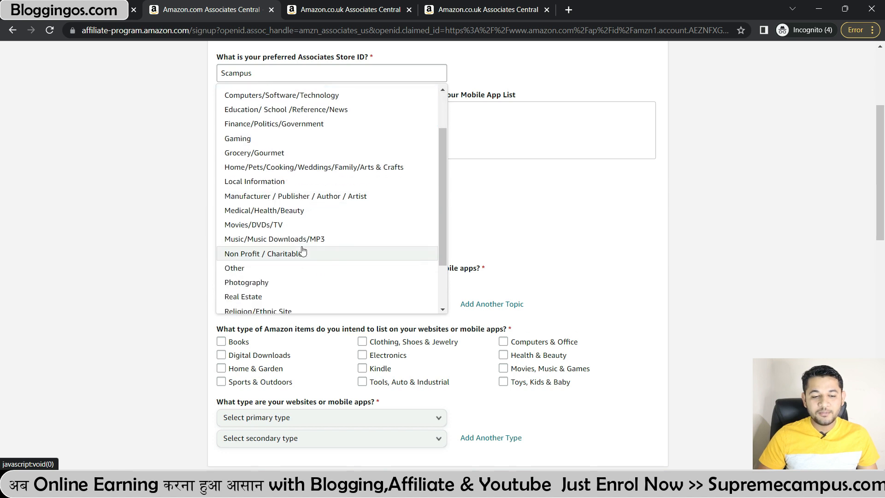
scroll(279, 251, down, 1)
scroll(263, 258, up, 2)
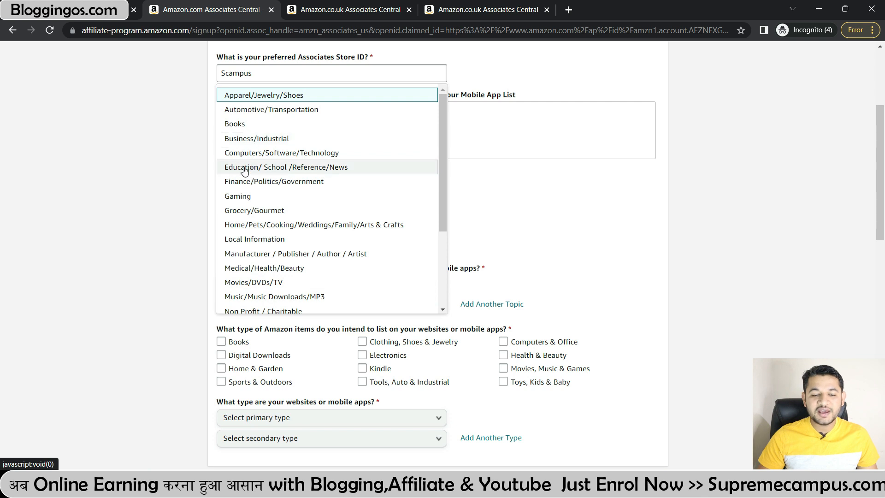
click(261, 154)
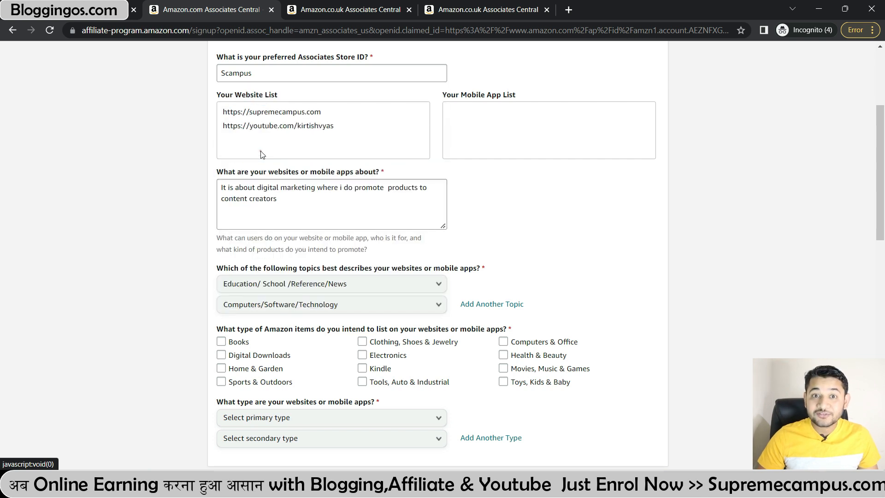
scroll(310, 303, down, 2)
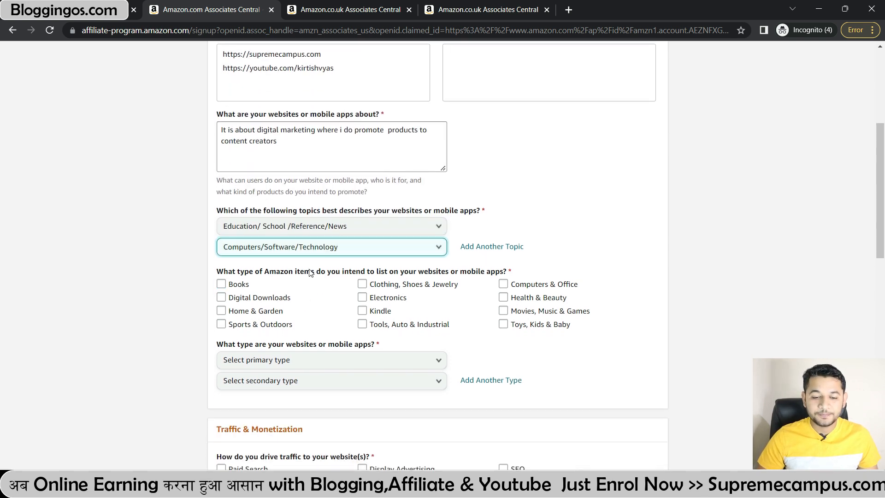
Step: Tick Books, Kindle and Computers & Office as items to promote
drag(514, 274, 270, 269)
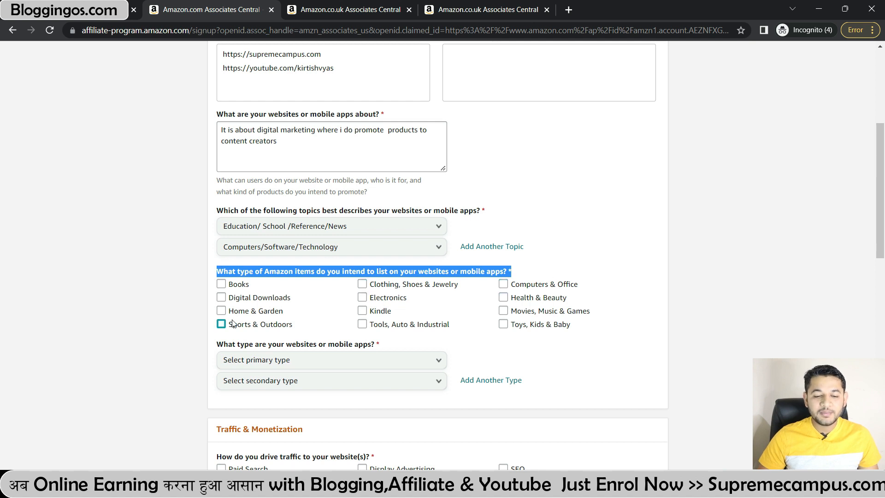
click(222, 284)
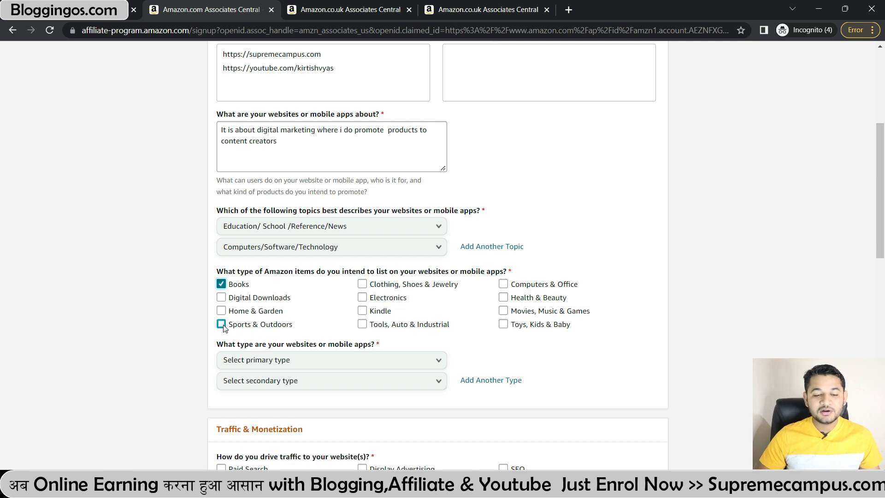
click(362, 311)
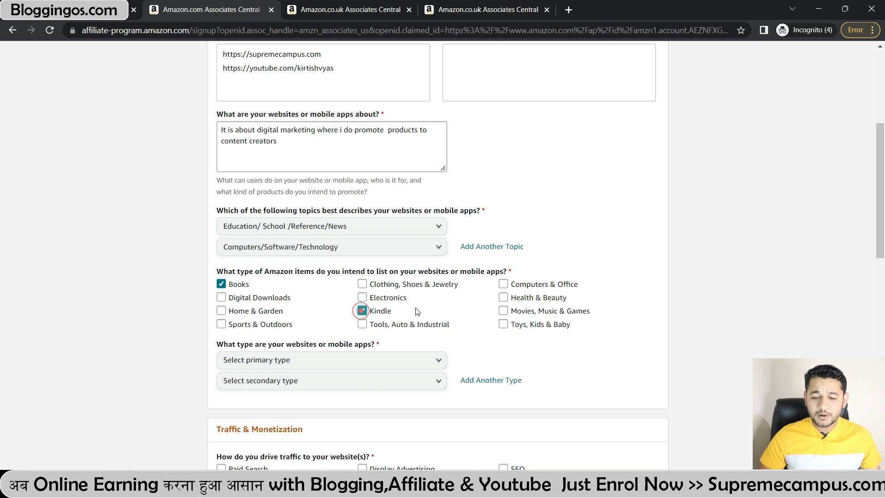
click(503, 284)
Step: Choose Content or Niche Website as primary site type and Blog as secondary
scroll(342, 299, down, 2)
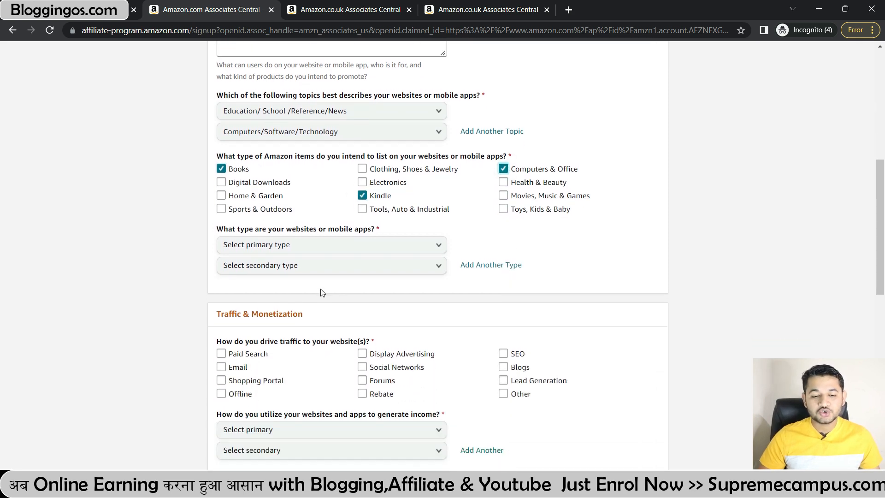
scroll(275, 276, up, 3)
scroll(276, 275, down, 3)
drag(233, 229, 373, 232)
click(385, 245)
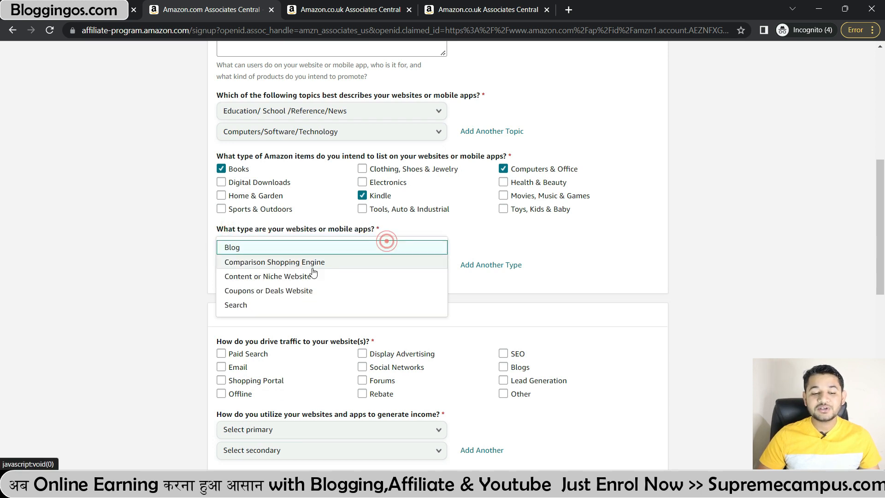
click(284, 278)
click(287, 265)
click(235, 326)
scroll(236, 325, up, 1)
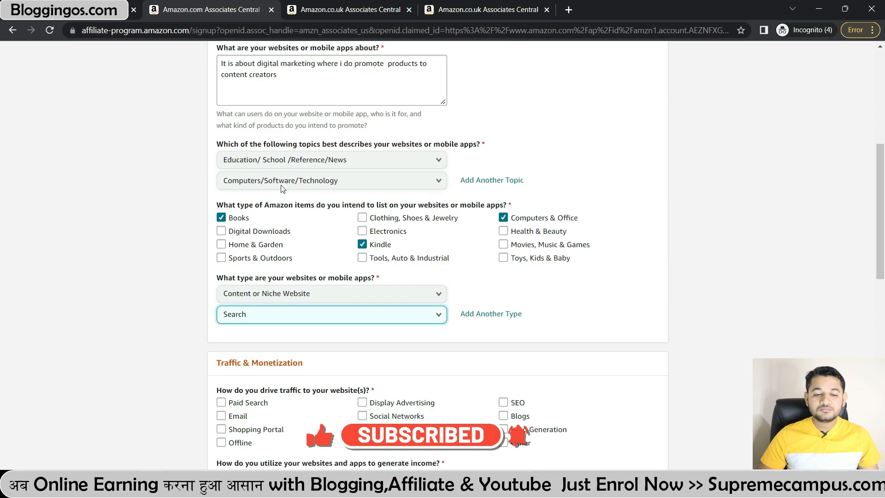
click(268, 326)
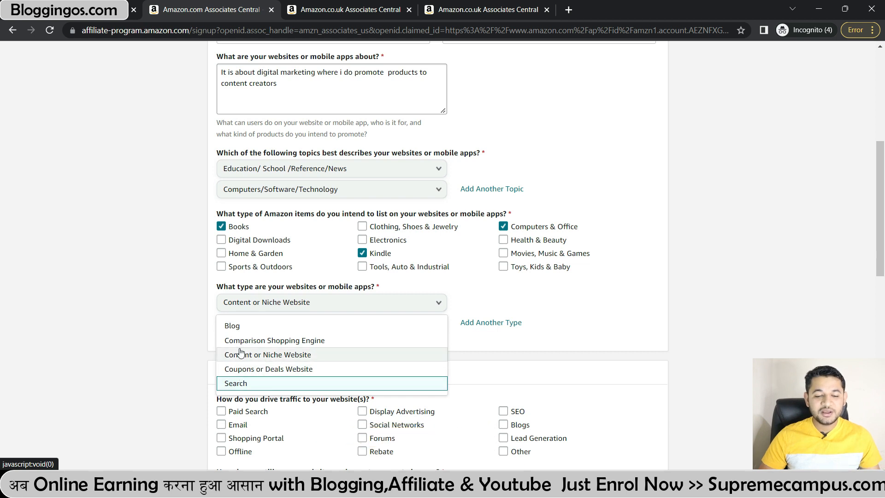
click(233, 326)
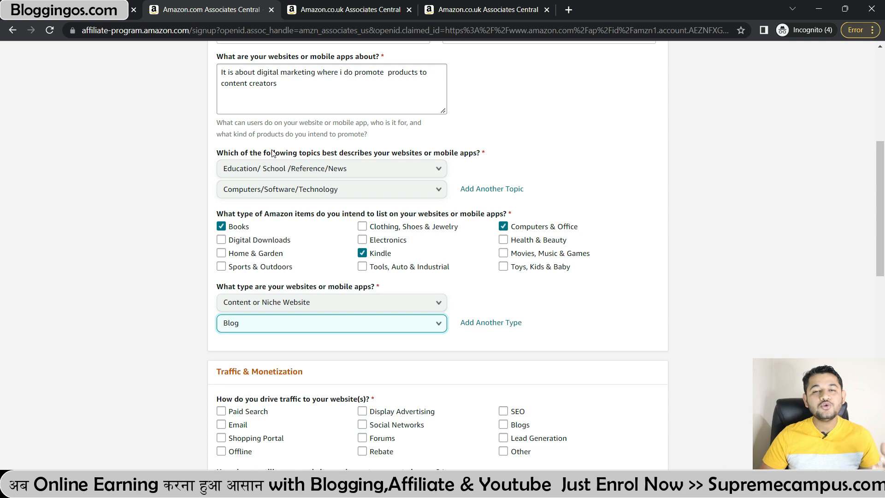
scroll(272, 154, down, 2)
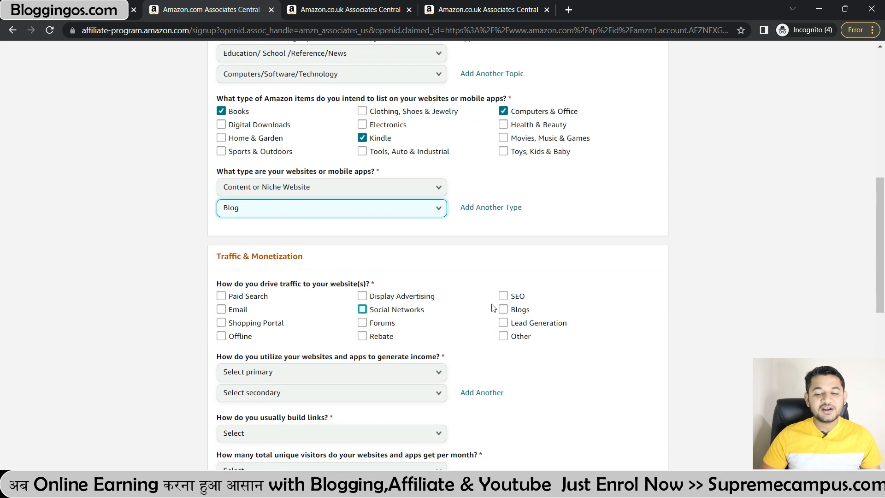
Step: Mark SEO traffic, Display Advertising and Other Affiliate Programs income, and Content Management System links
click(504, 297)
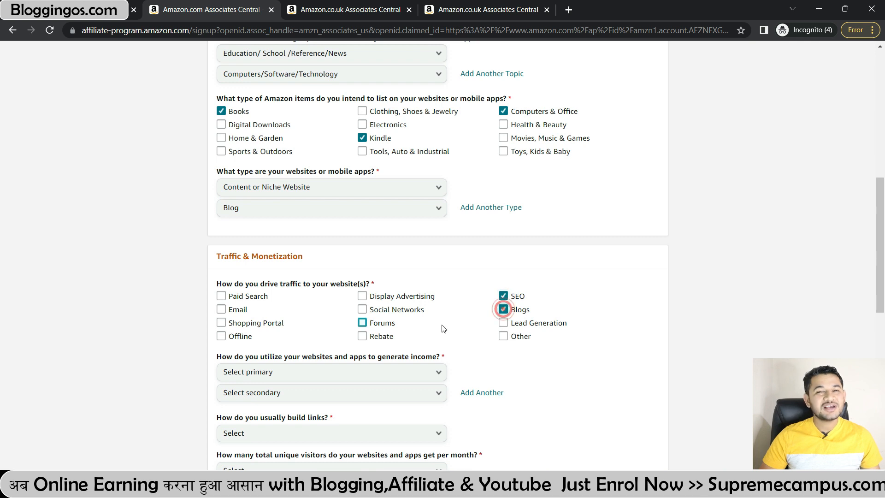
scroll(442, 325, down, 2)
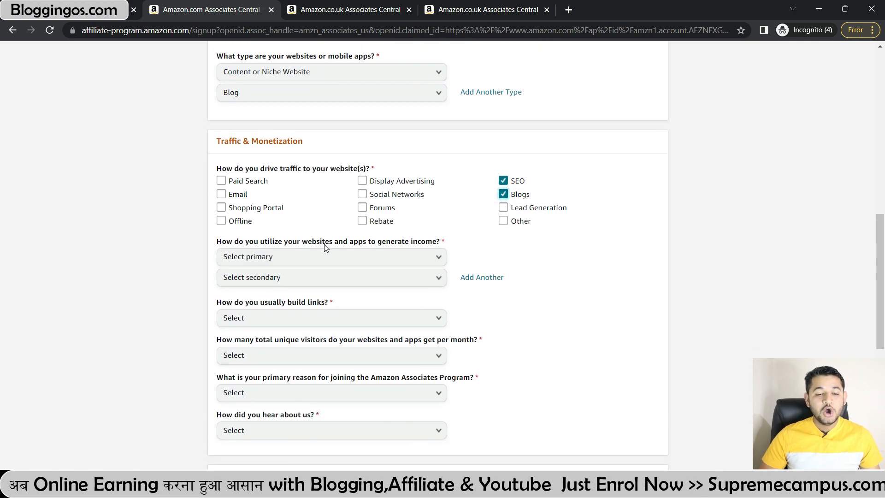
click(377, 257)
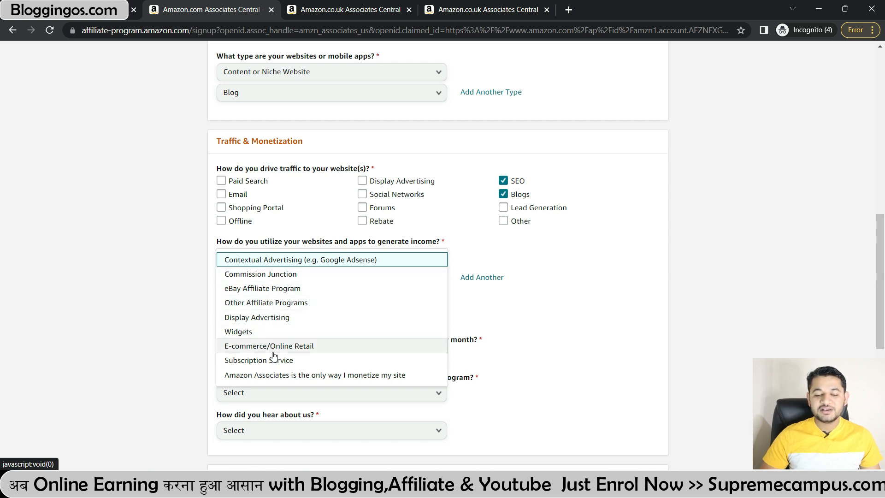
click(261, 317)
click(261, 278)
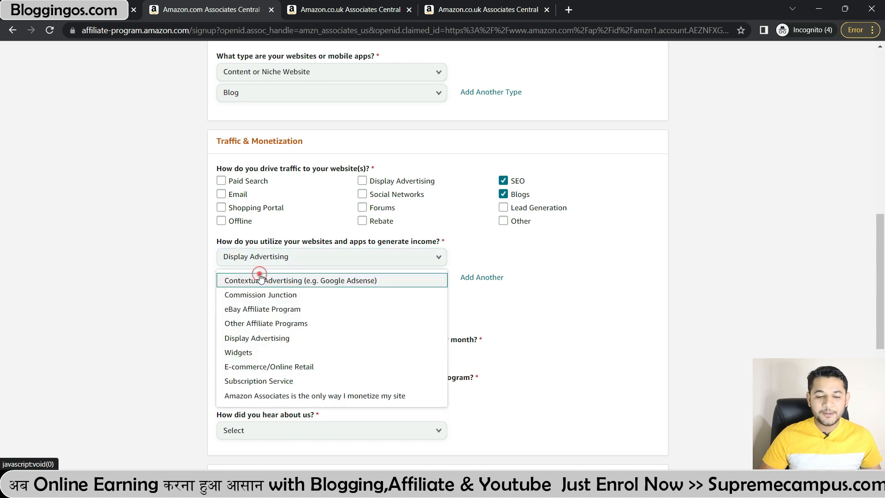
click(261, 323)
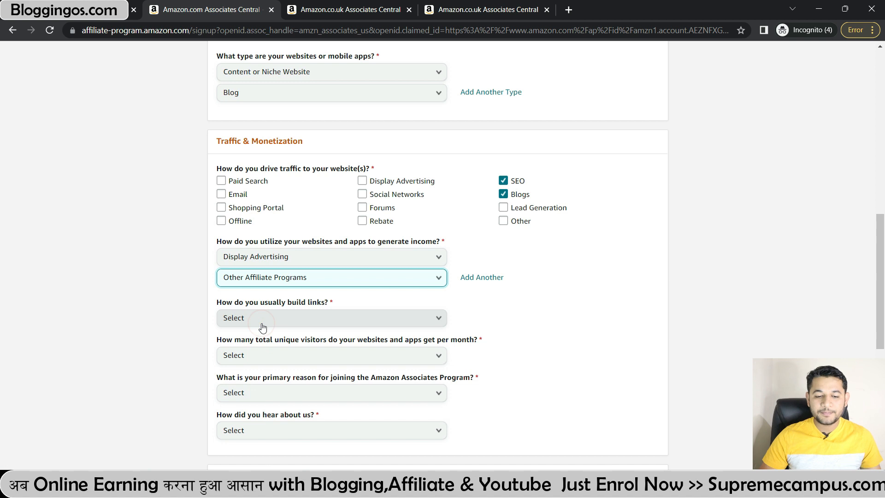
scroll(262, 325, down, 2)
click(268, 263)
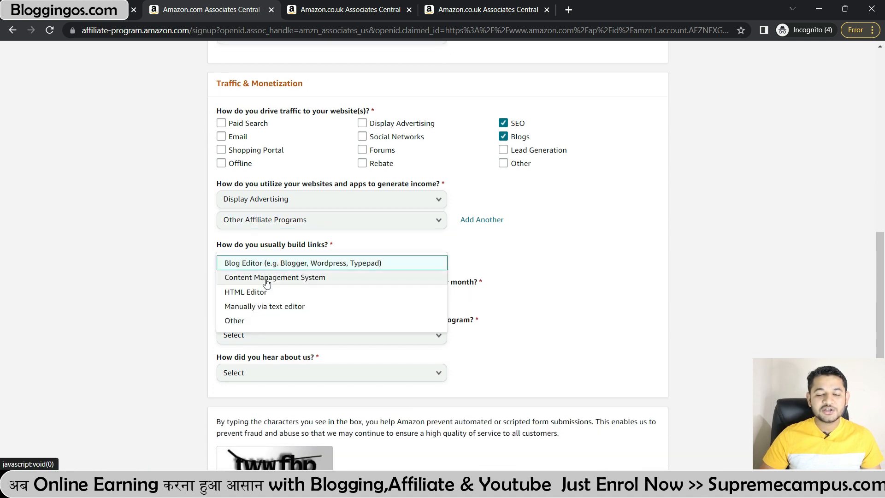
click(267, 278)
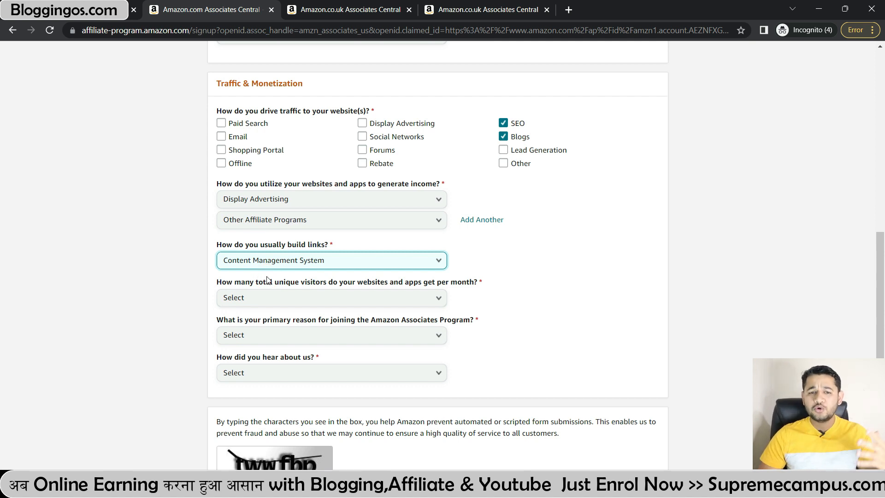
Step: Choose 501 to 5,000 visitors, 'To monetize my site', and Online Search as referral
click(276, 299)
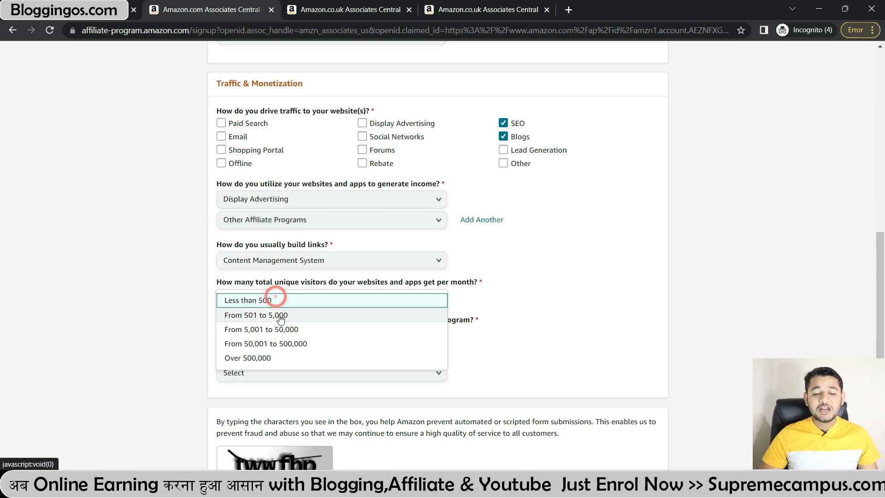
click(270, 315)
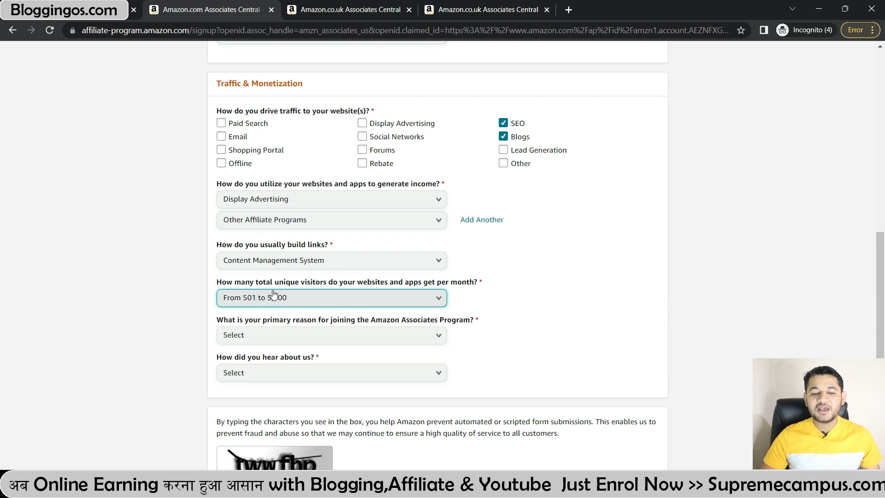
click(270, 336)
scroll(262, 313, down, 1)
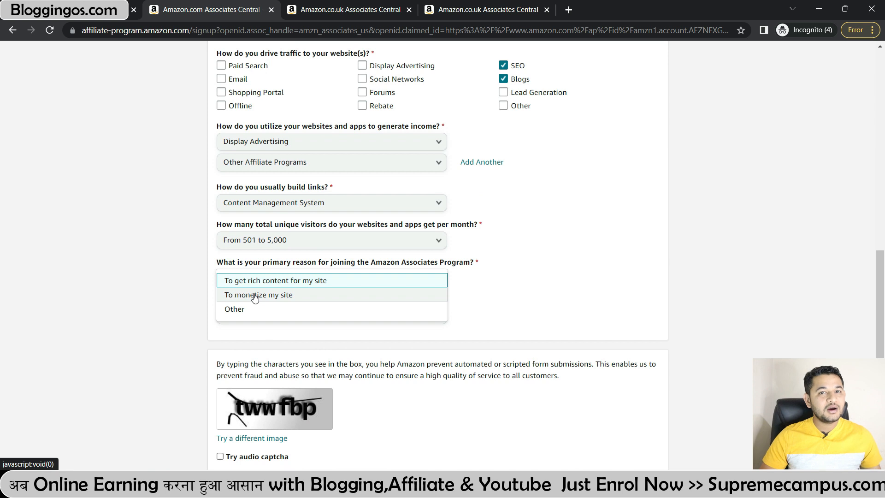
click(256, 295)
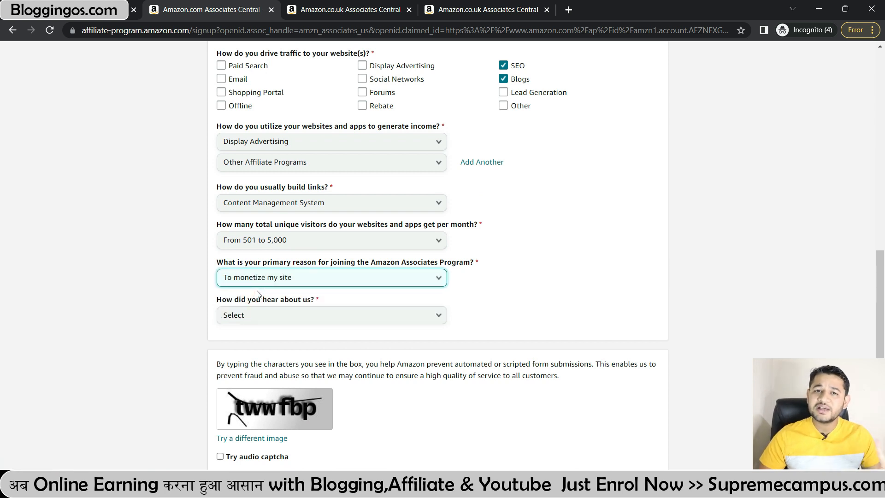
click(261, 308)
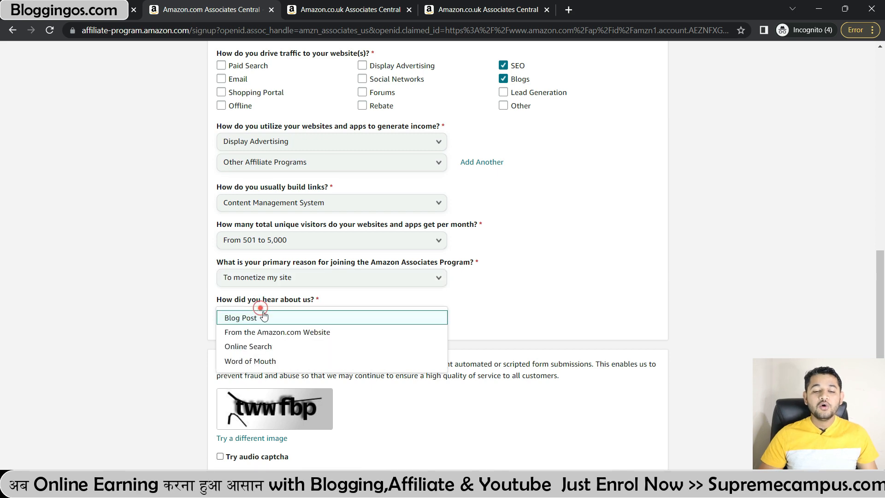
click(256, 345)
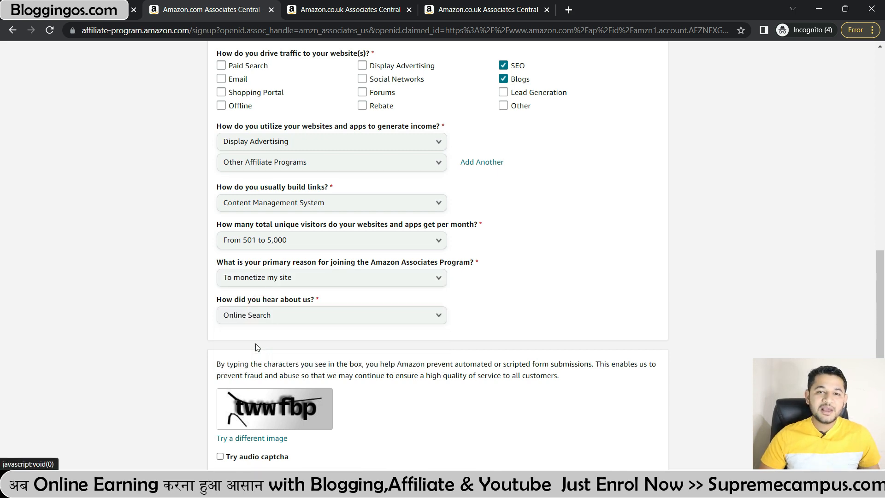
scroll(256, 342, down, 3)
Step: Enter the captcha characters, accept the Operating Agreement, and click Finish to submit
click(234, 319)
text(tww)
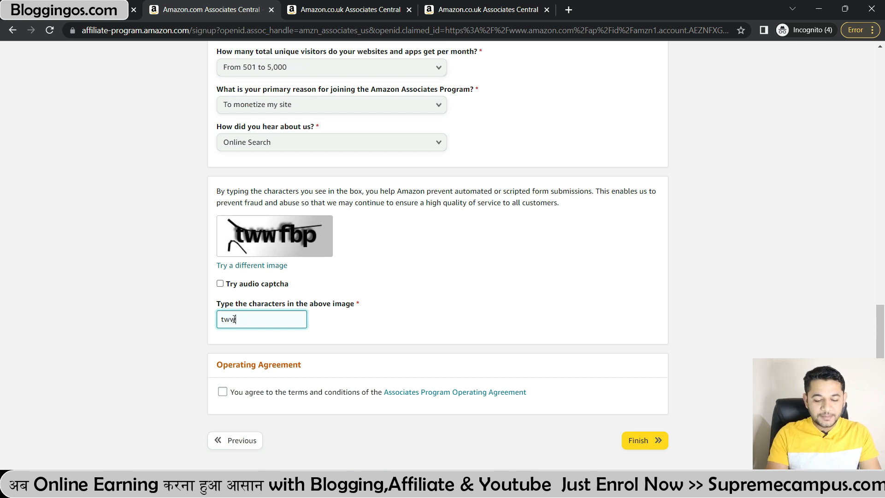
text(fbp)
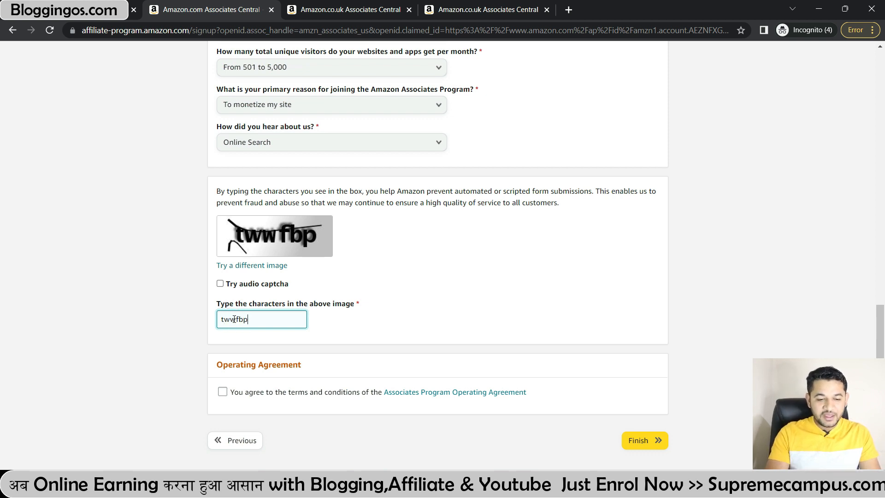
click(223, 392)
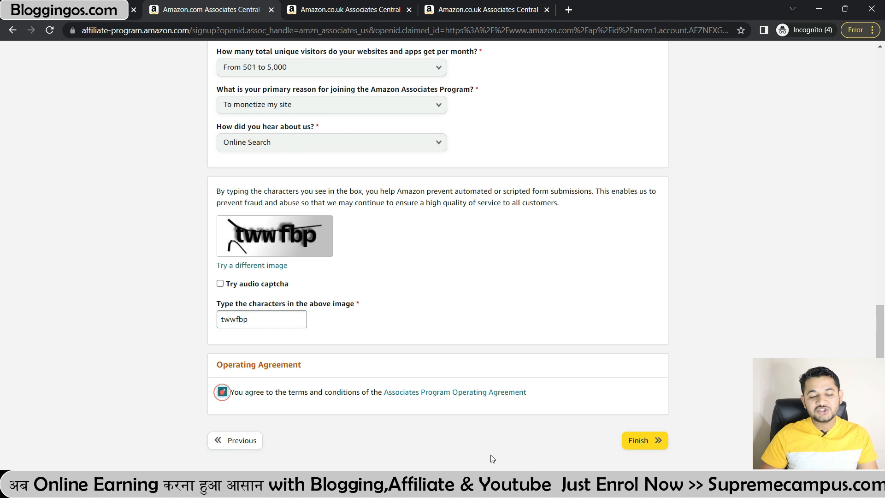
click(656, 437)
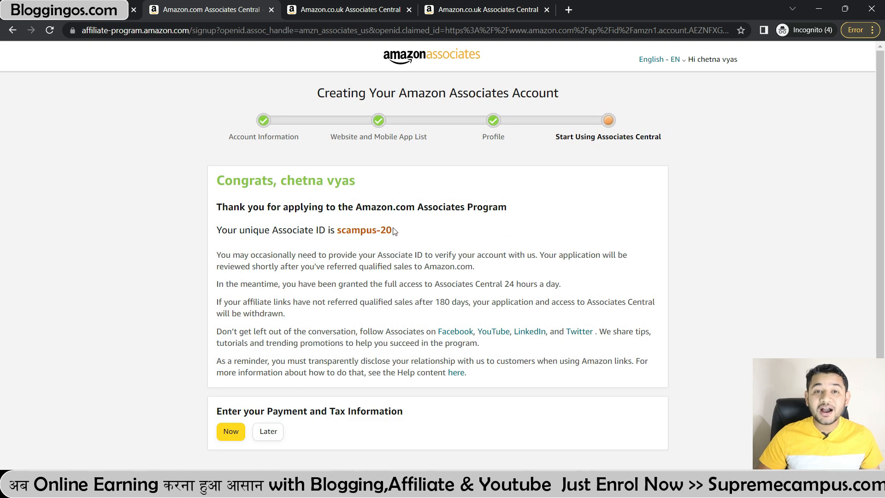
Step: Select the new Associate ID, then choose Later for Payment and Tax Information
drag(392, 230, 337, 230)
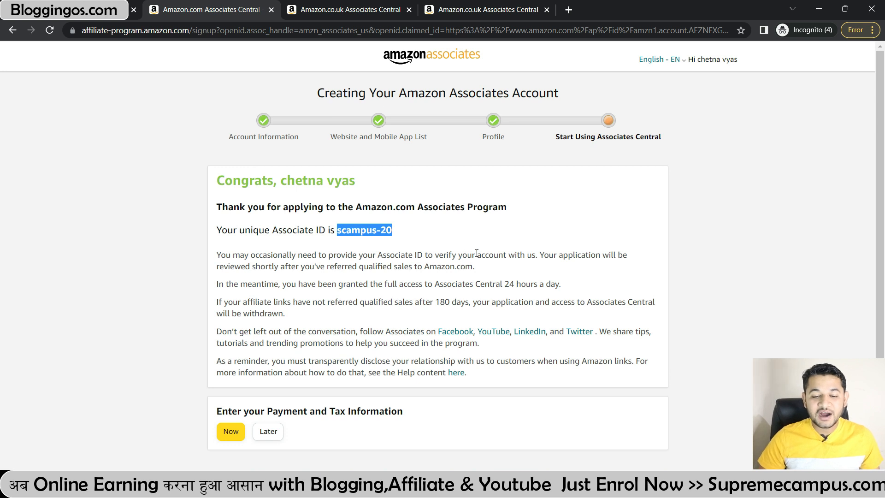
scroll(469, 263, down, 2)
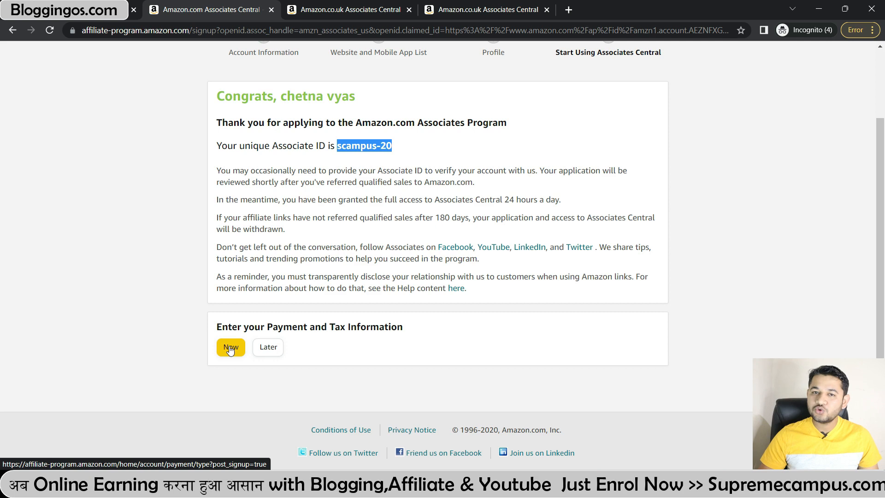
click(266, 353)
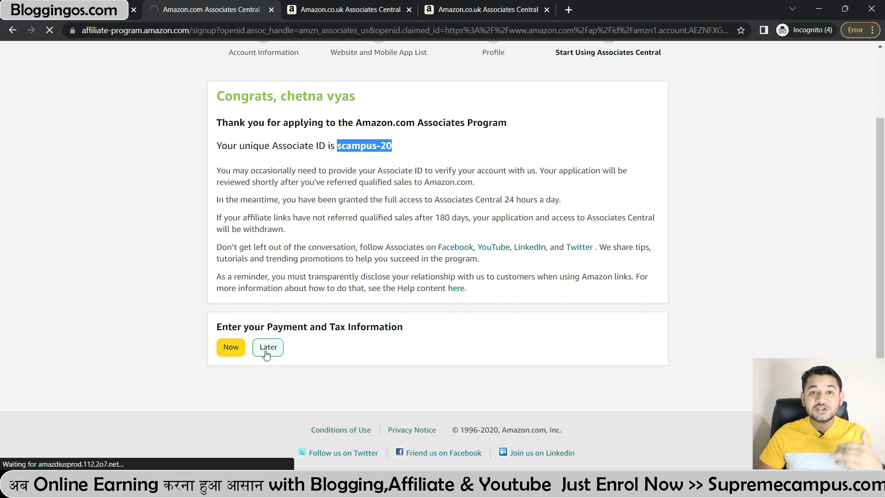
scroll(274, 325, down, 5)
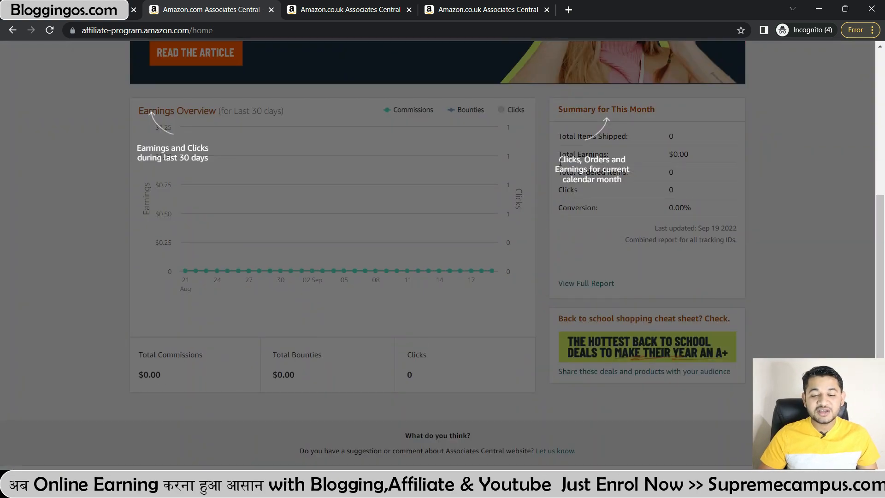
Step: Dismiss the tour overlay and look over the new account's Home dashboard
click(557, 185)
scroll(461, 184, up, 6)
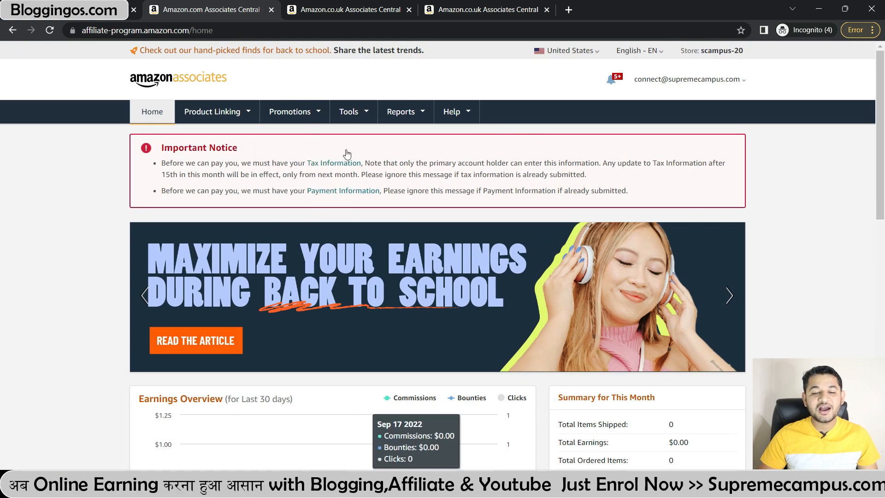
mouse_move(360, 115)
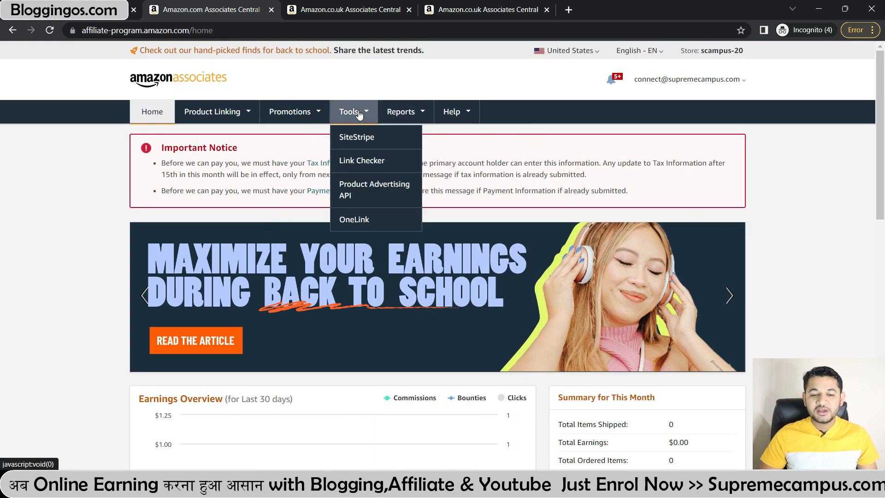
scroll(527, 263, down, 4)
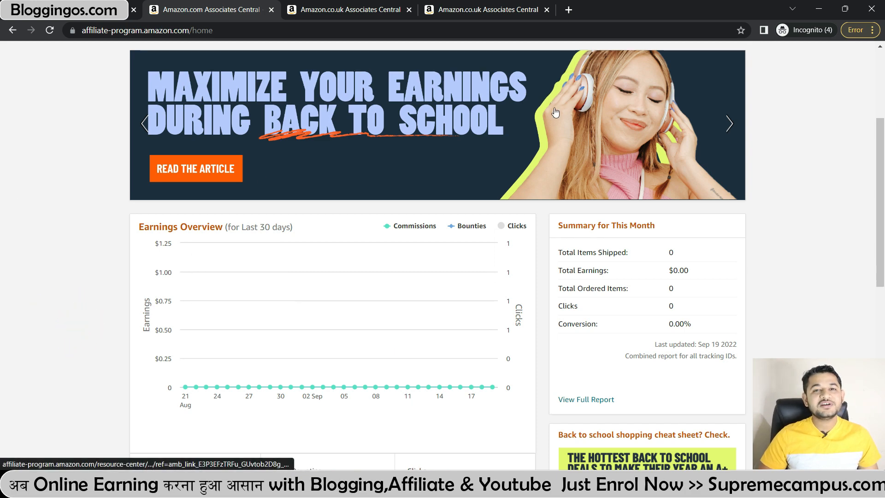
scroll(555, 112, up, 3)
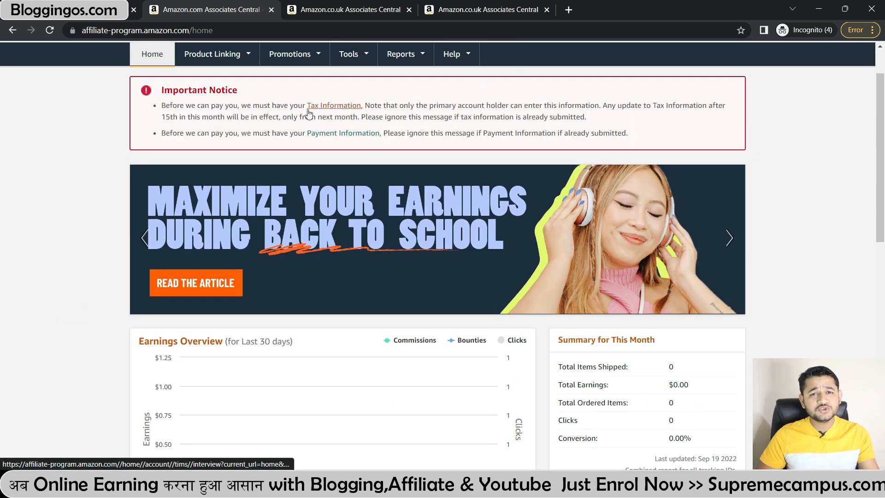
Step: View the Tools menu's linking tools, then minimize this window to show the Amazon.in Associates home
mouse_move(342, 57)
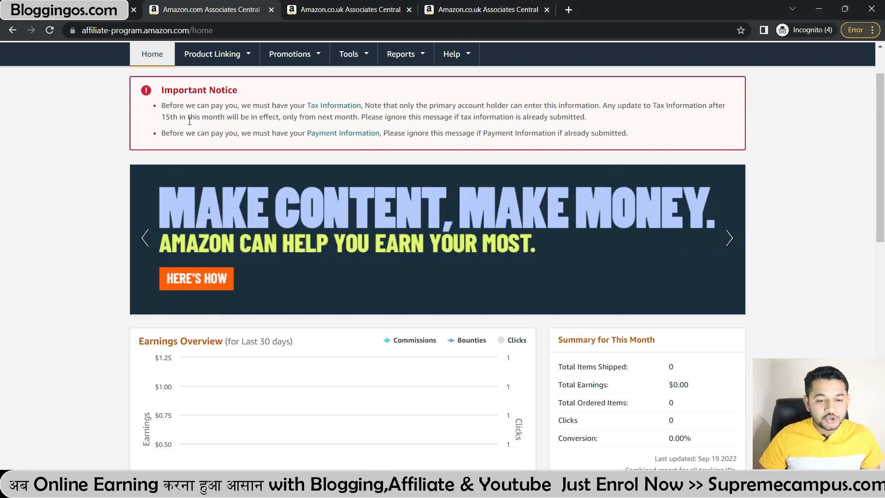
click(351, 54)
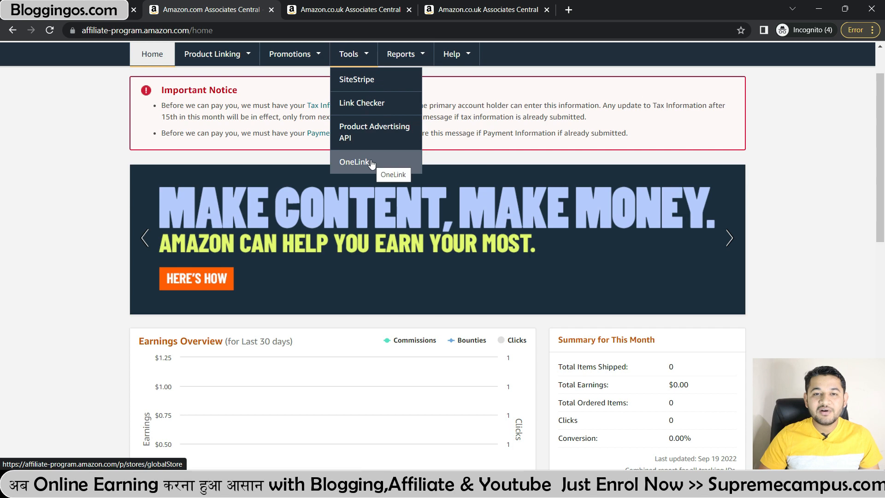
click(820, 9)
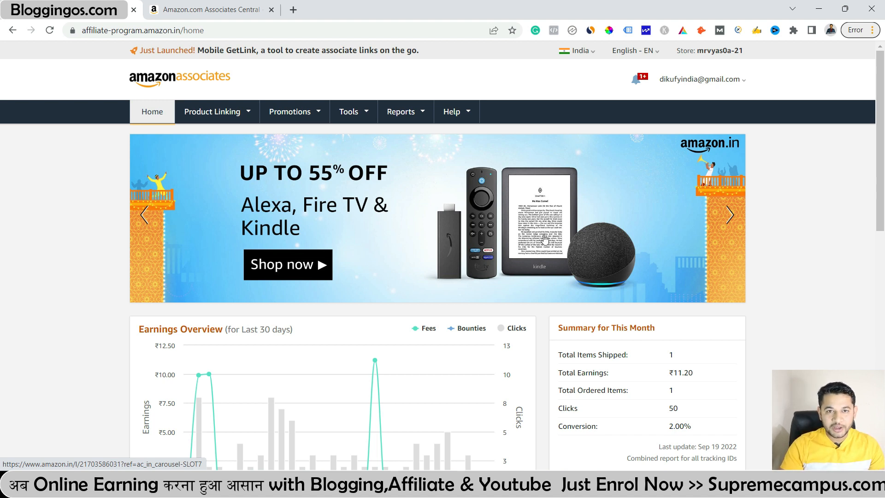
Step: Bring up the list of country stores from the header dropdown
click(636, 51)
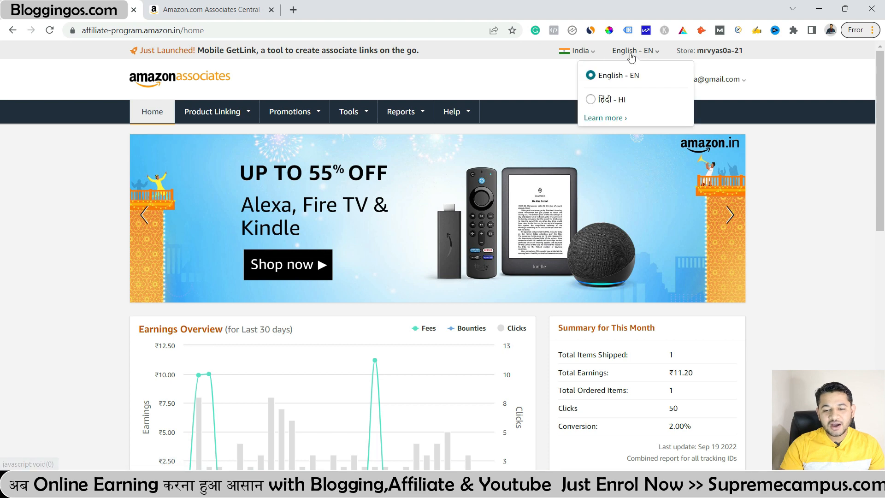
click(593, 51)
click(591, 51)
click(584, 54)
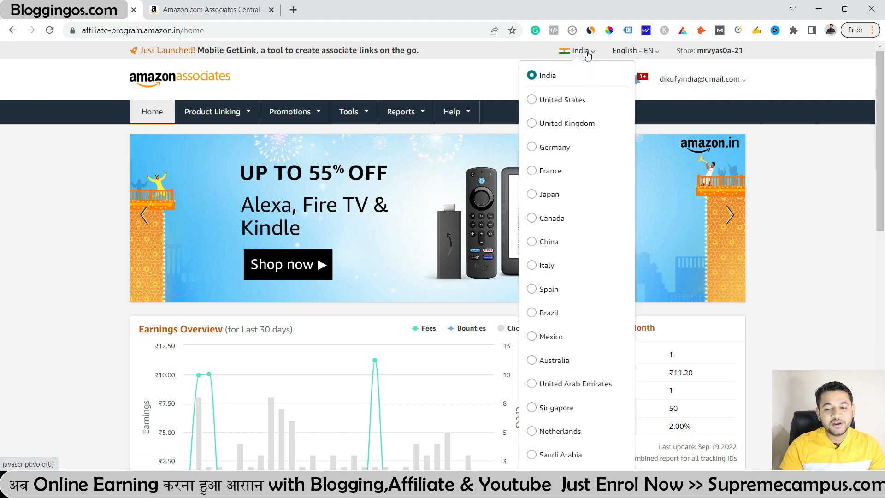
scroll(560, 318, down, 3)
scroll(561, 326, up, 3)
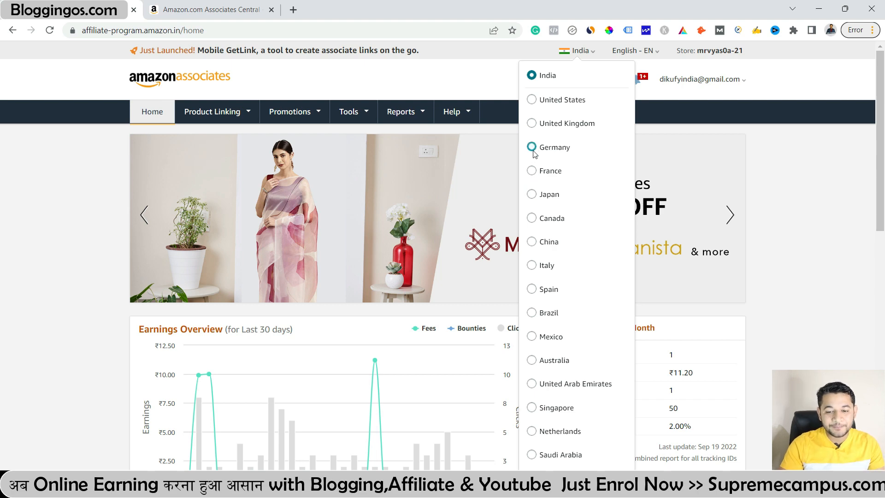
Step: Switch to the United Kingdom store, return to Amazon.in home, and reopen the country list
click(533, 123)
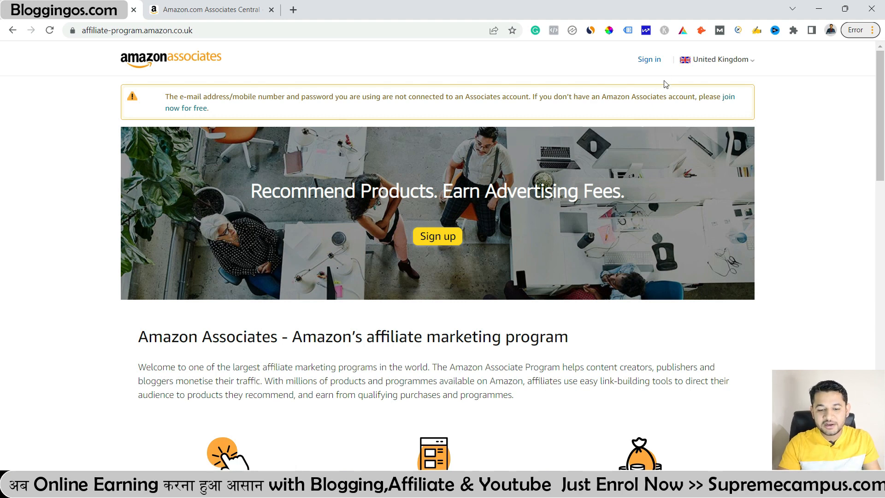
click(13, 30)
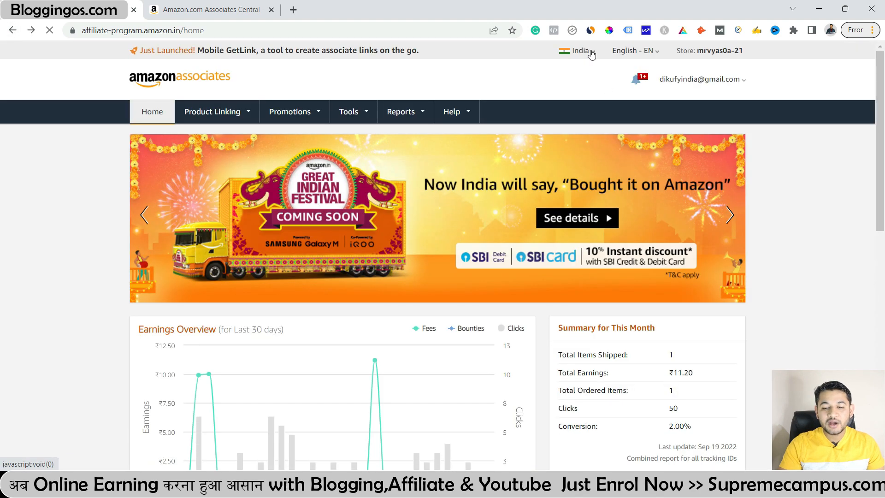
click(576, 51)
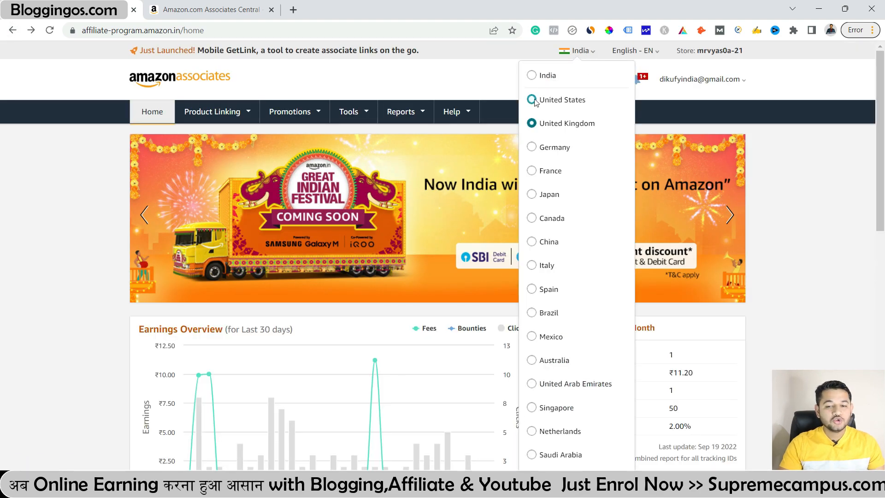